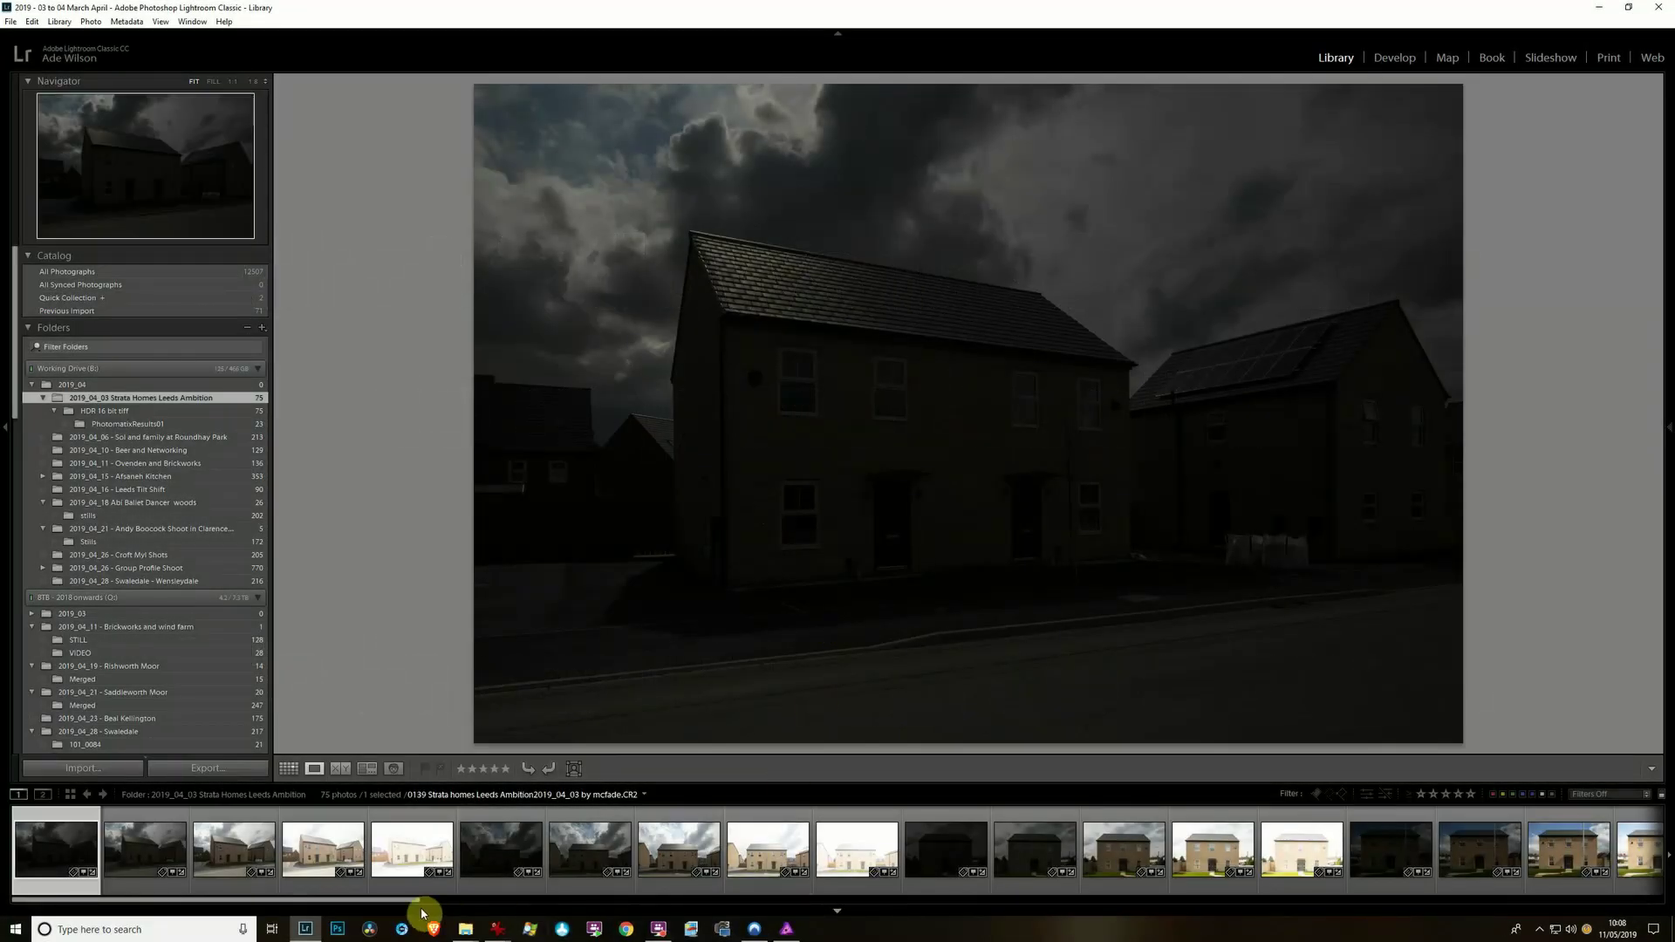
Check the Affinity Photo workspace, switch back to Lightroom and view the bracketed exposures of the first house scene.
mouse_move(307, 928)
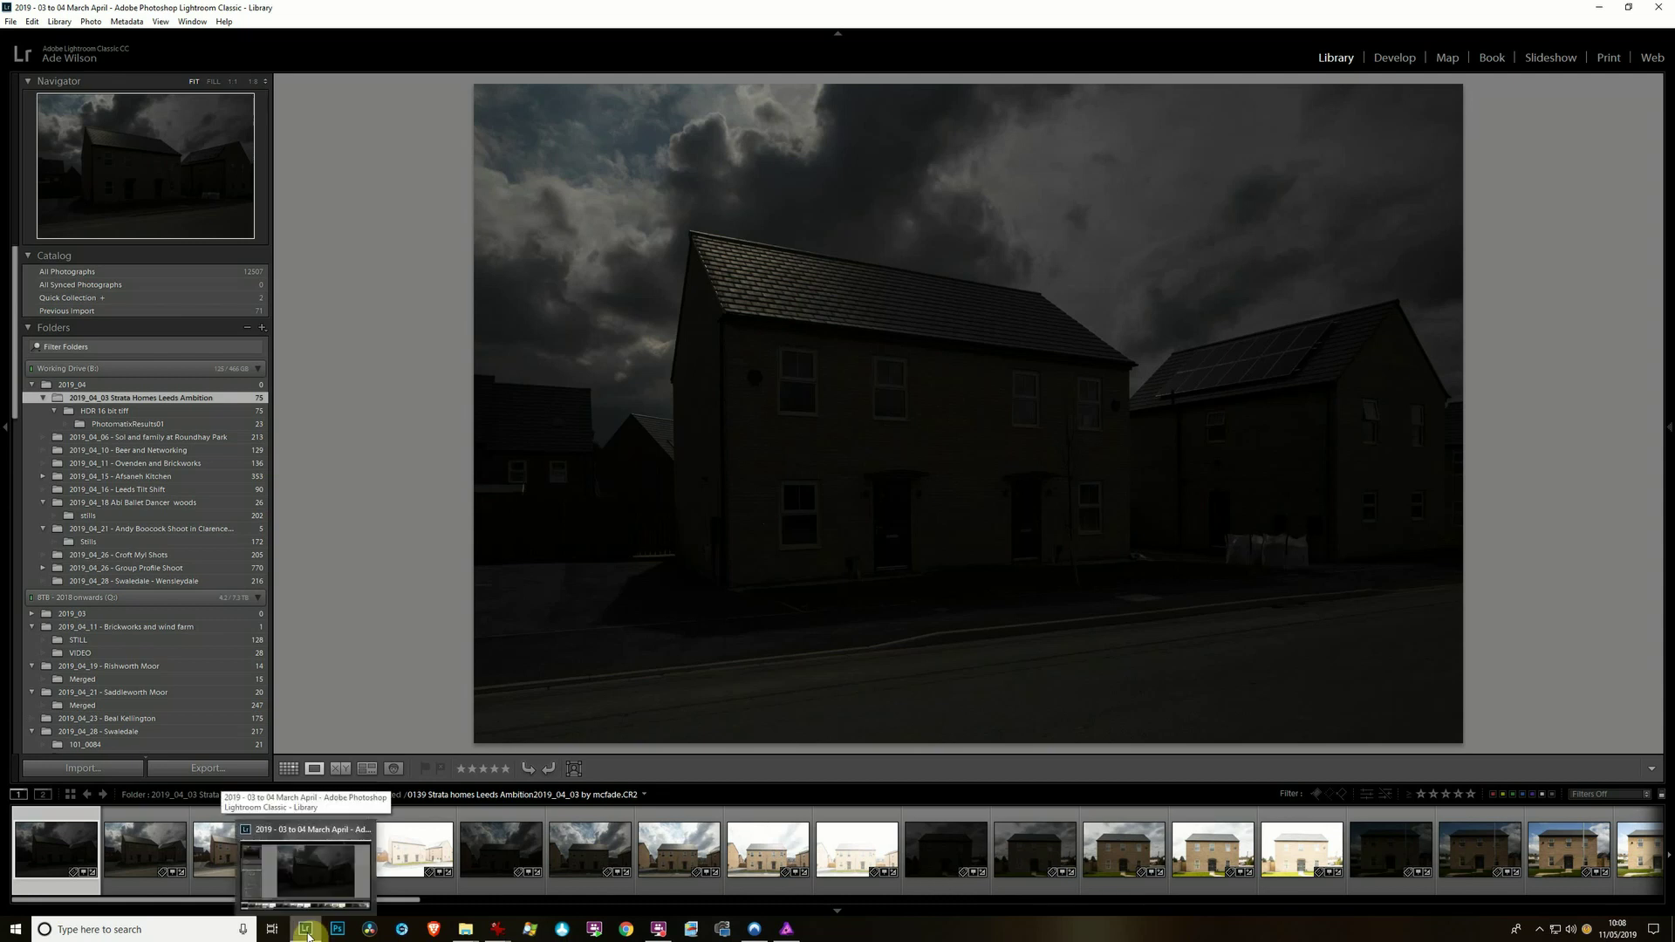
left_click(787, 930)
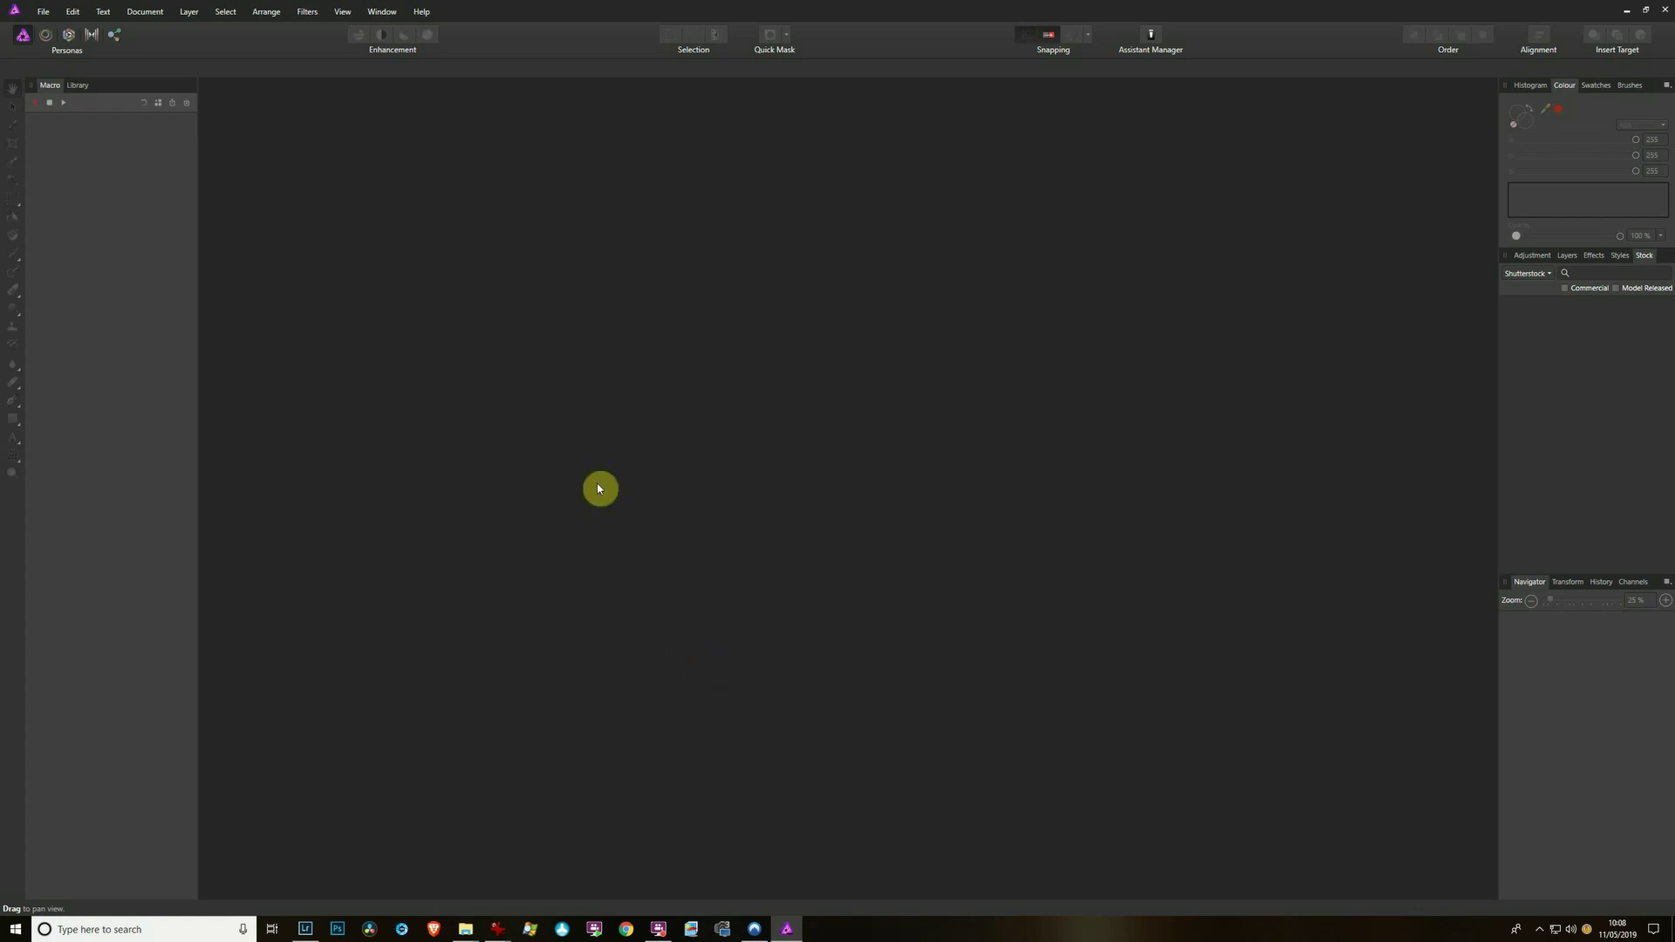
left_click(303, 929)
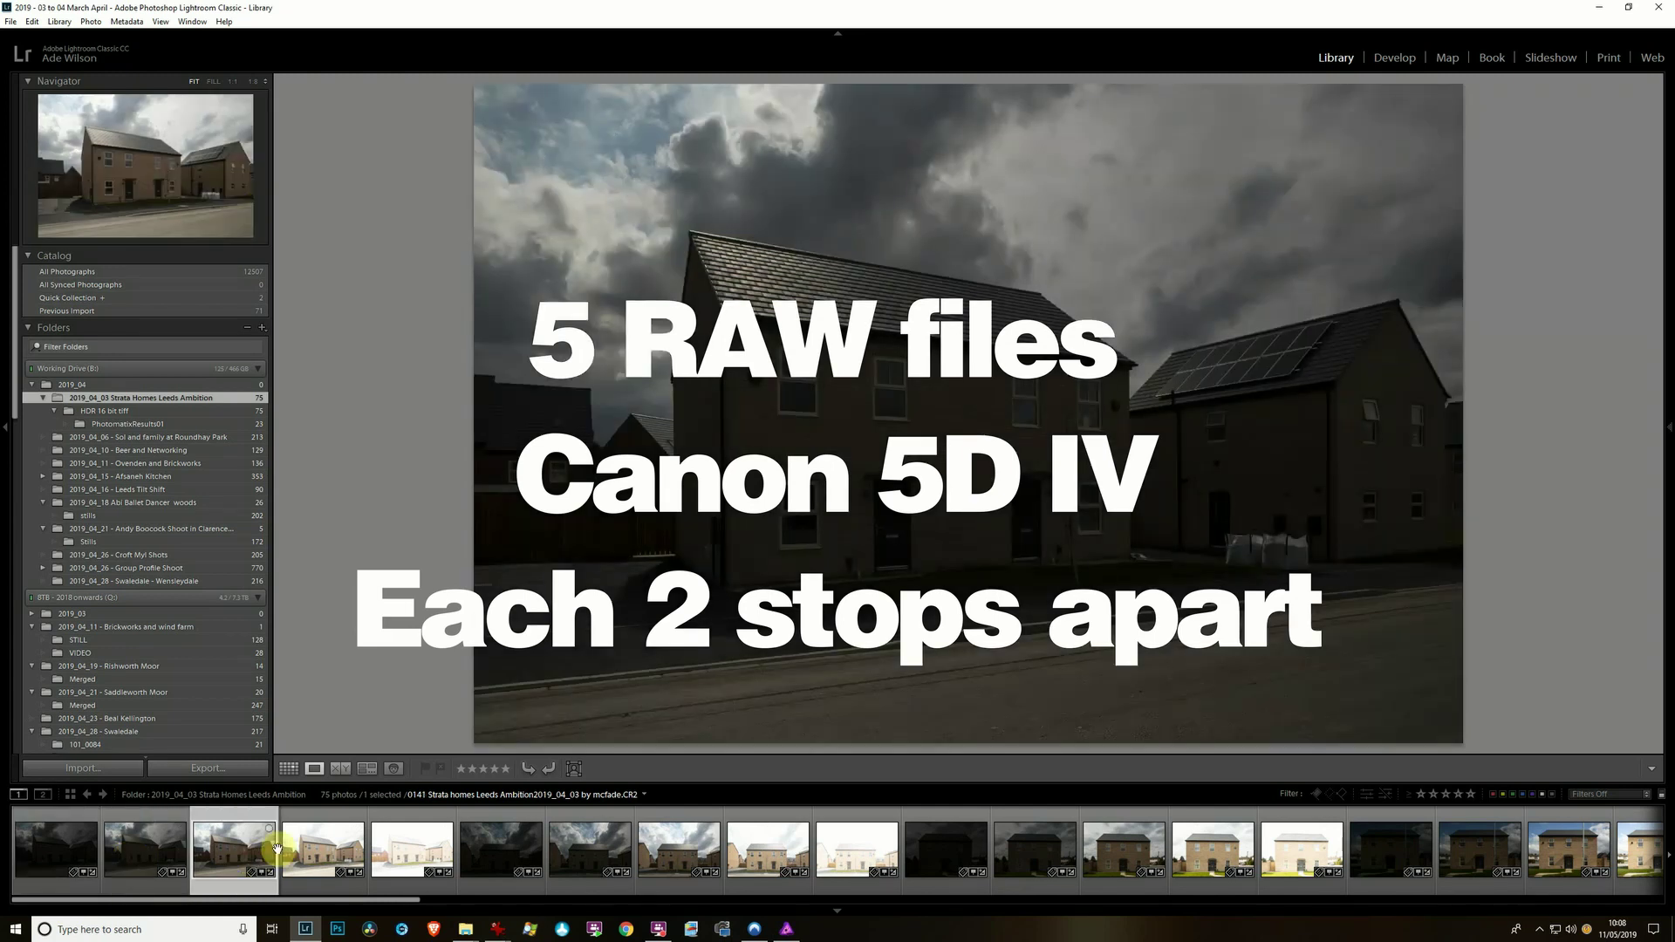
left_click(323, 850)
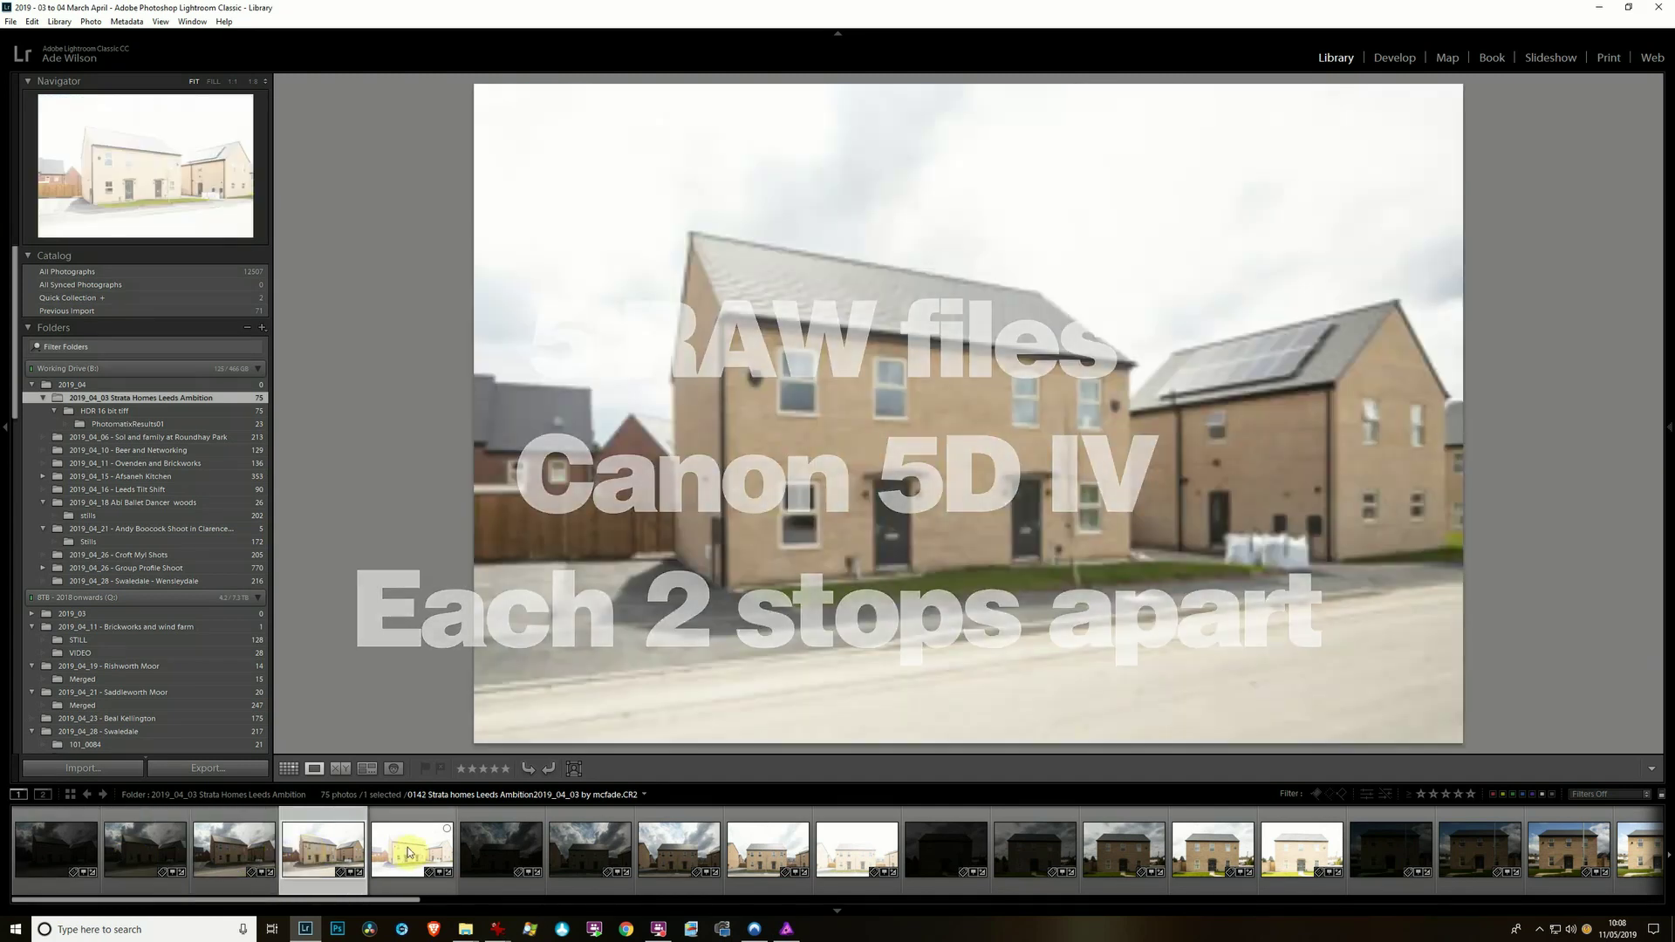
left_click(411, 851)
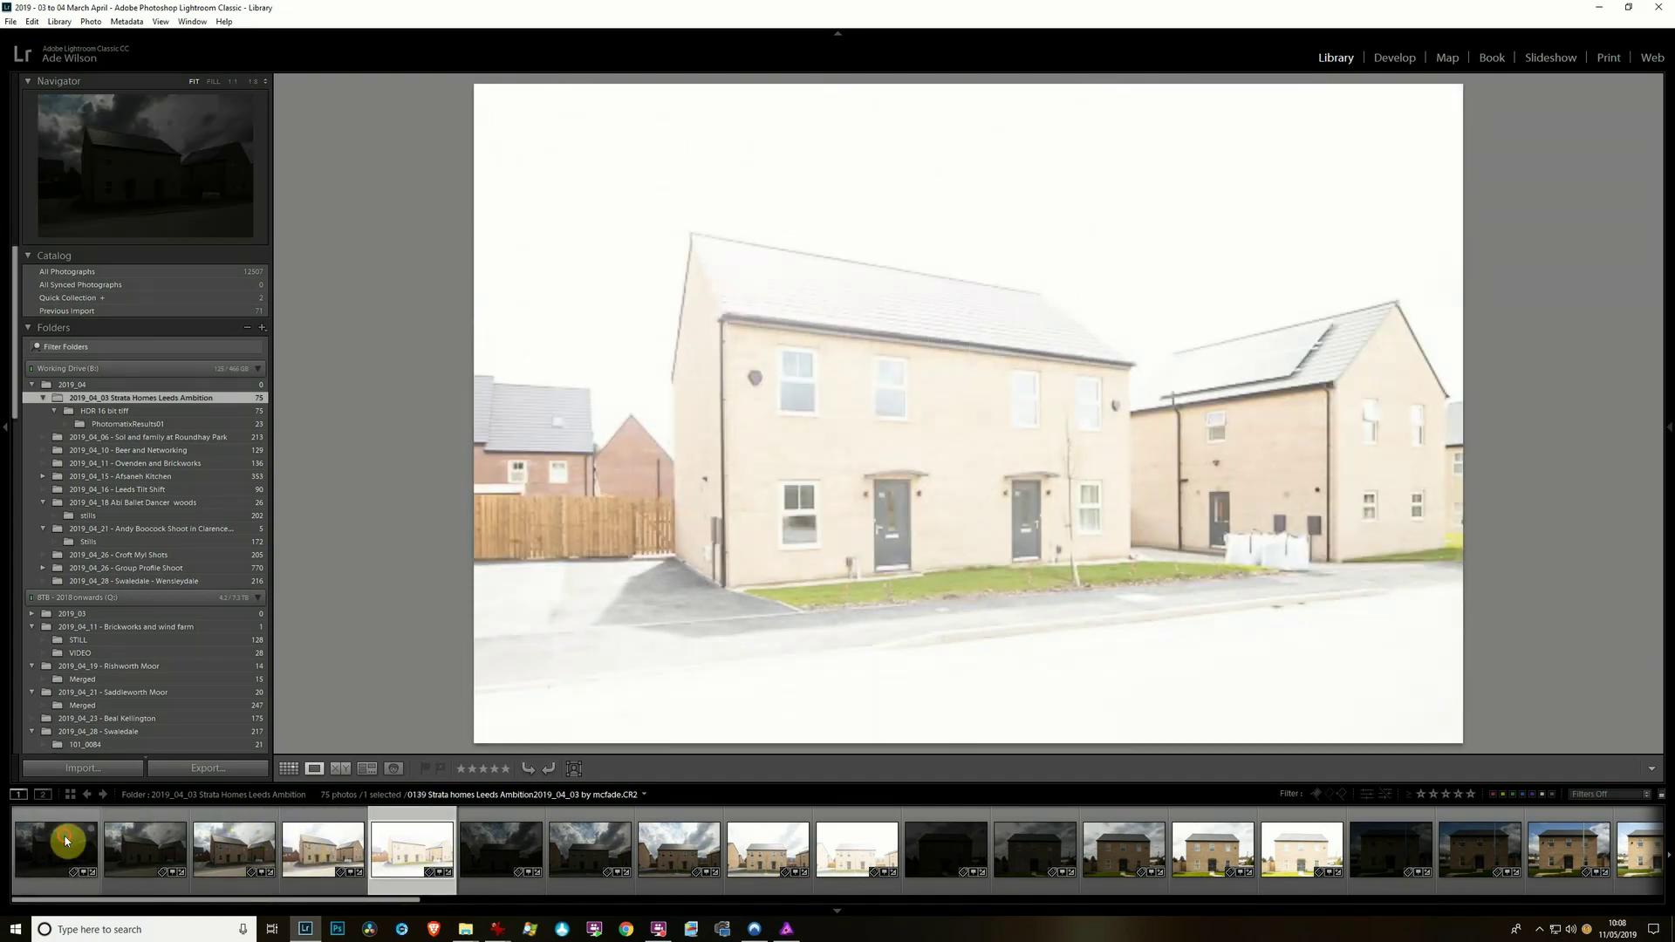
Merge the five bracketed raw exposures 0139 to 0143 into an HDR photo with auto alignment, auto settings and Medium deghosting.
left_click(66, 840)
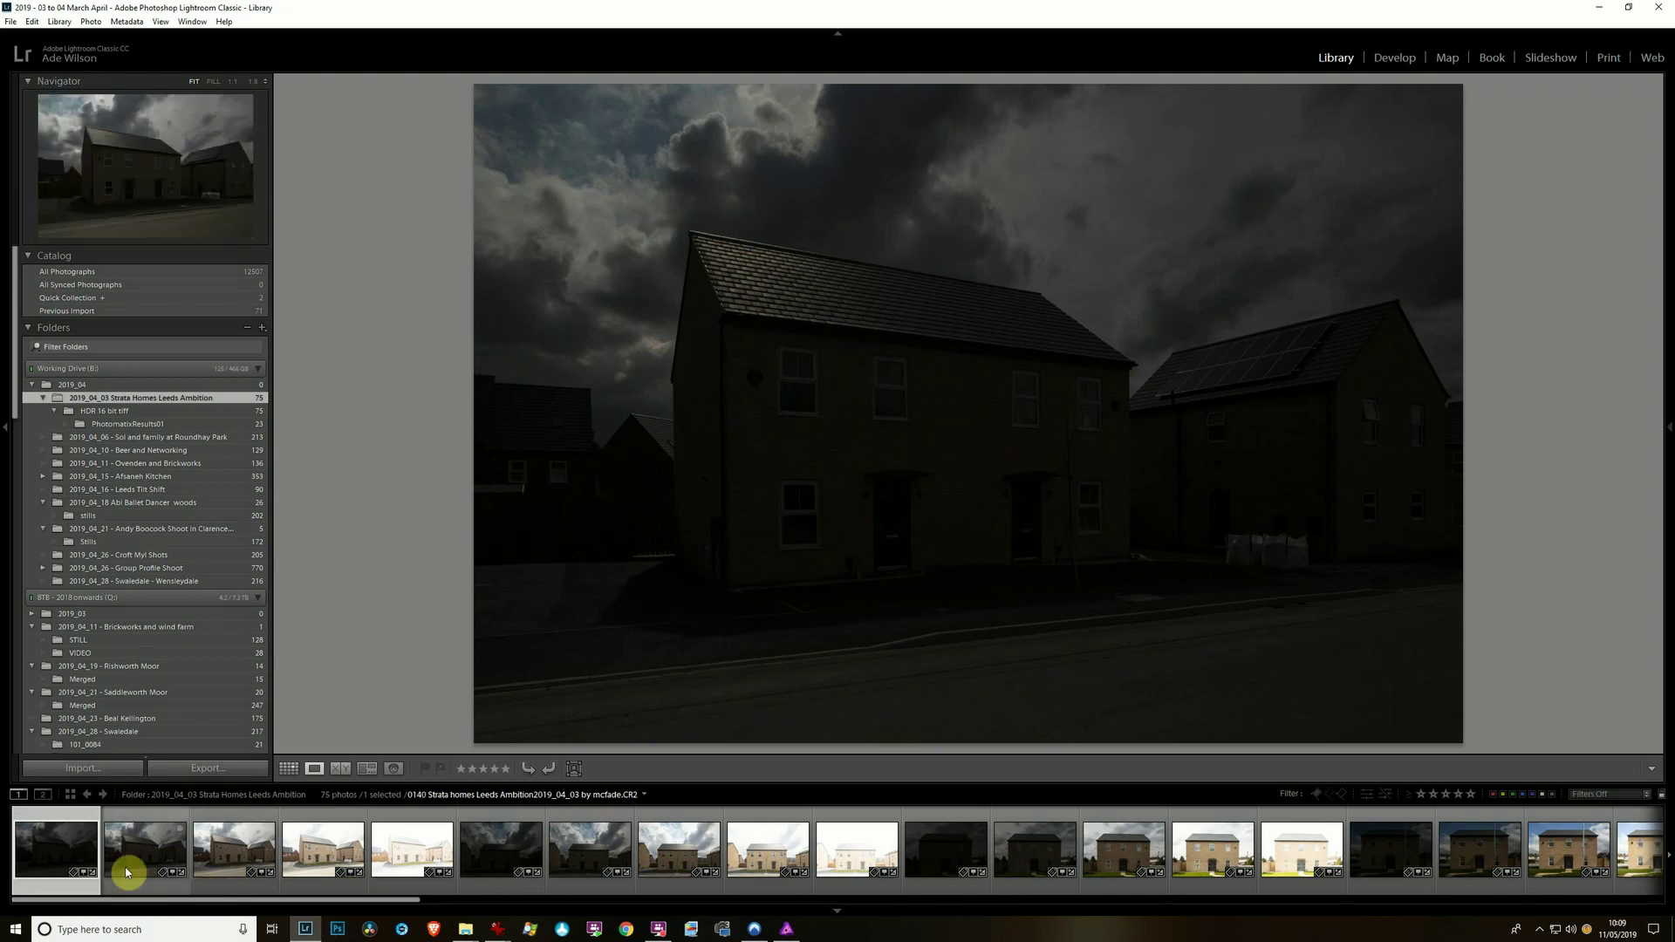
left_click(414, 889, "shift")
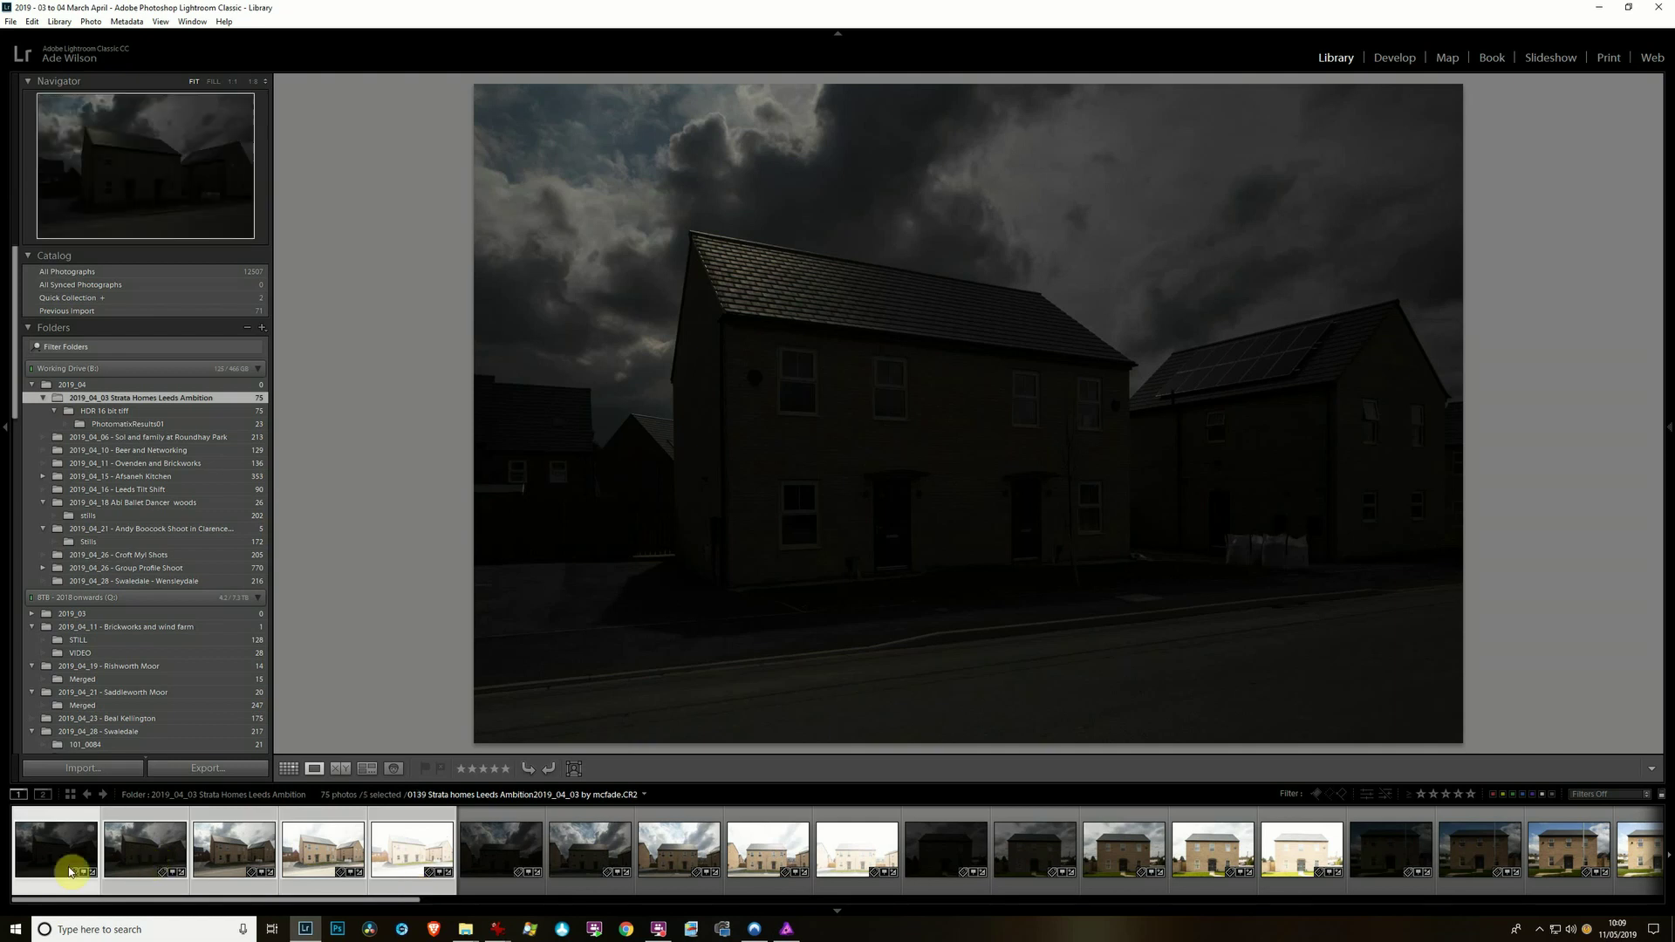
right_click(417, 890)
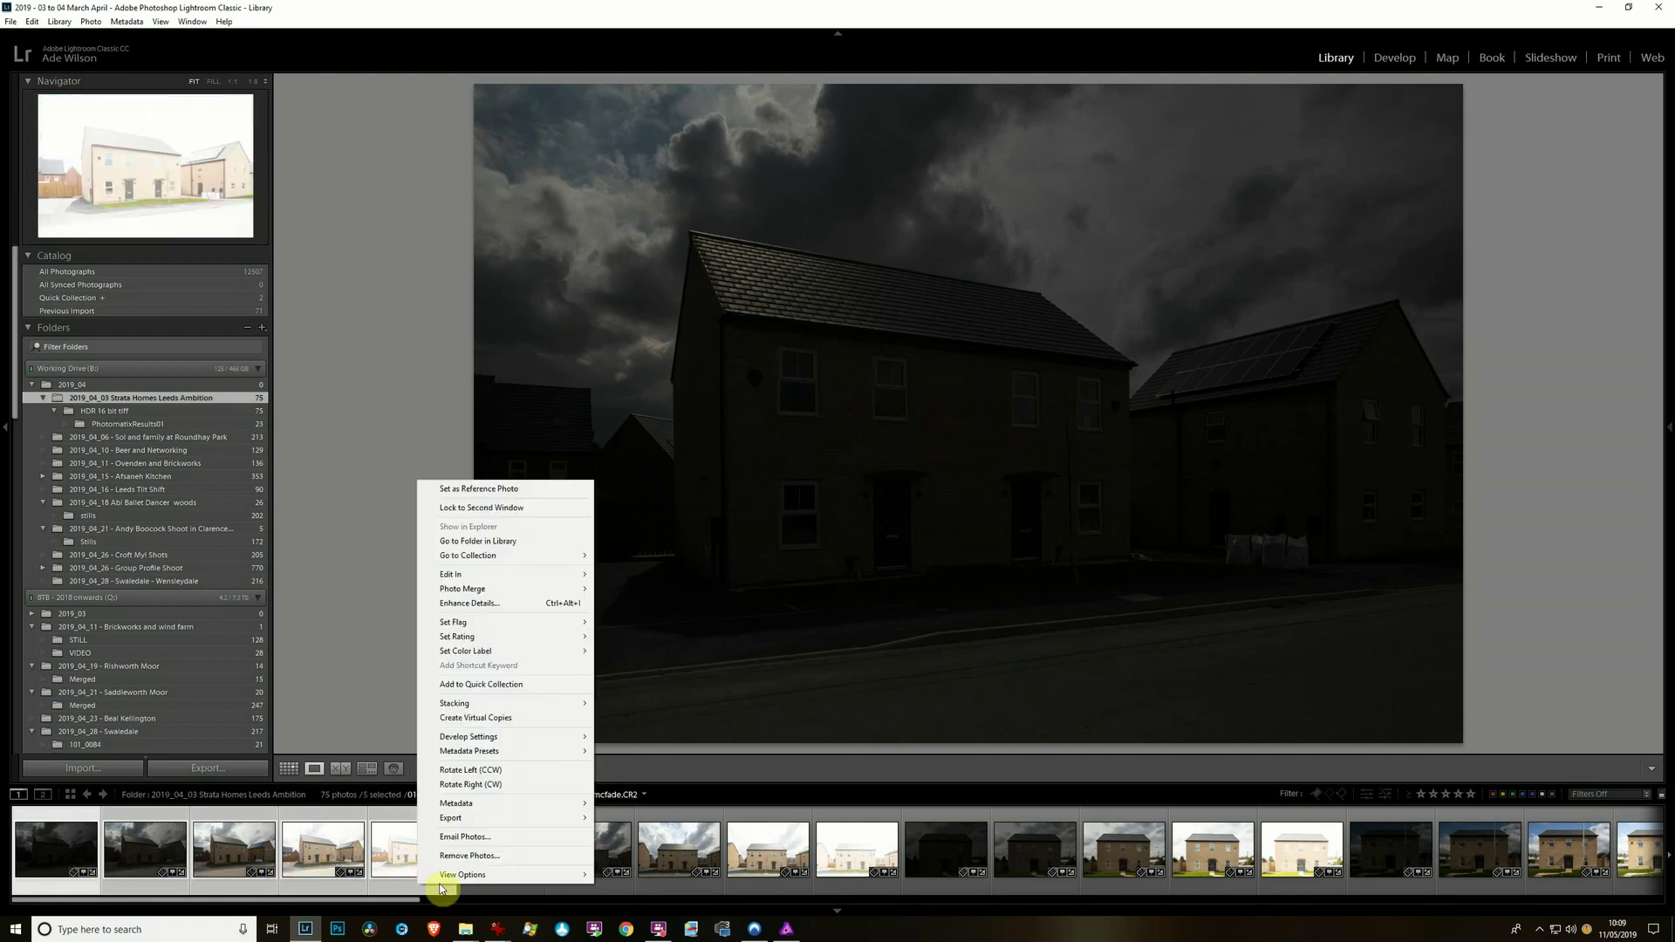
mouse_move(567, 590)
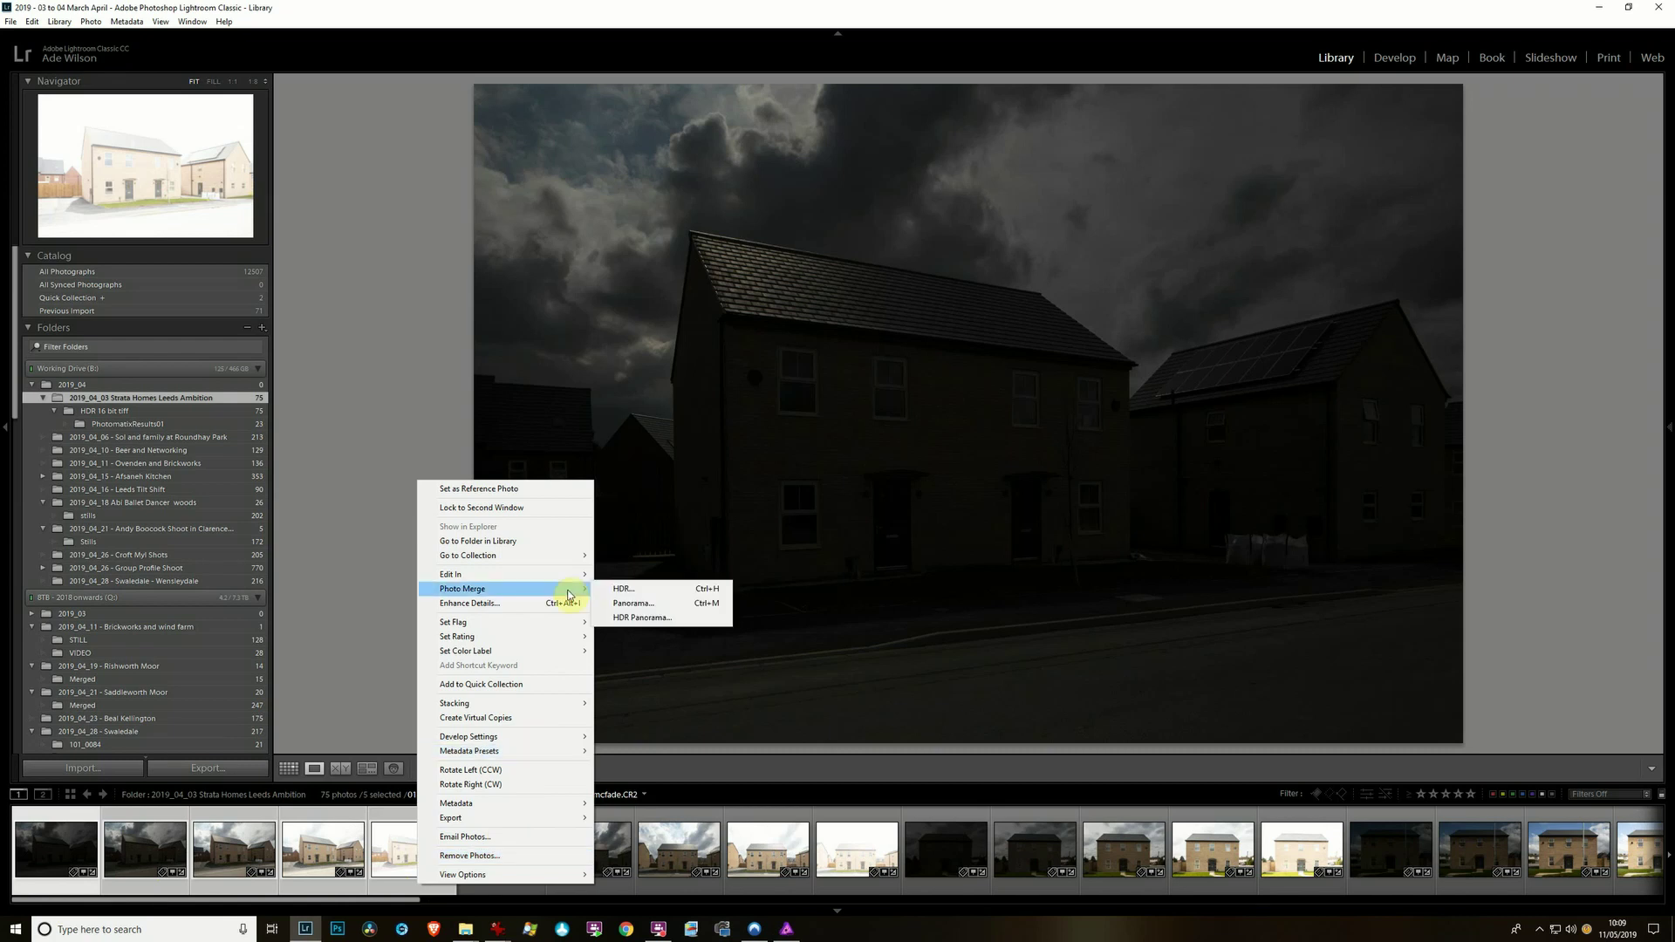
left_click(712, 590)
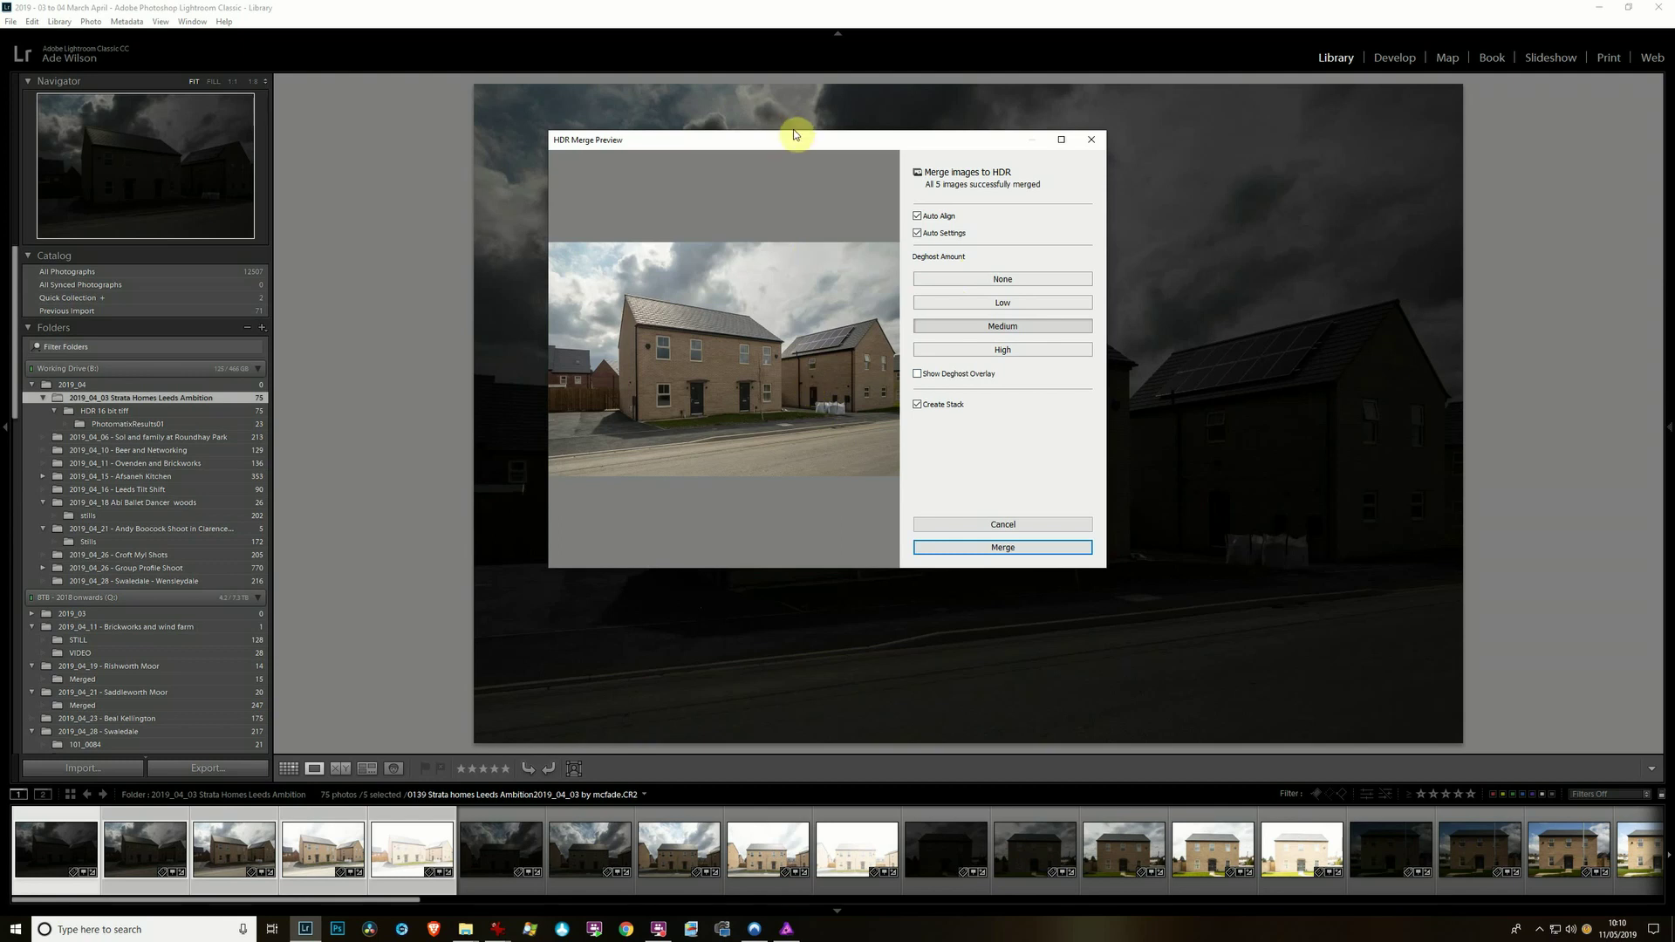
left_click_drag(787, 139, 632, 68)
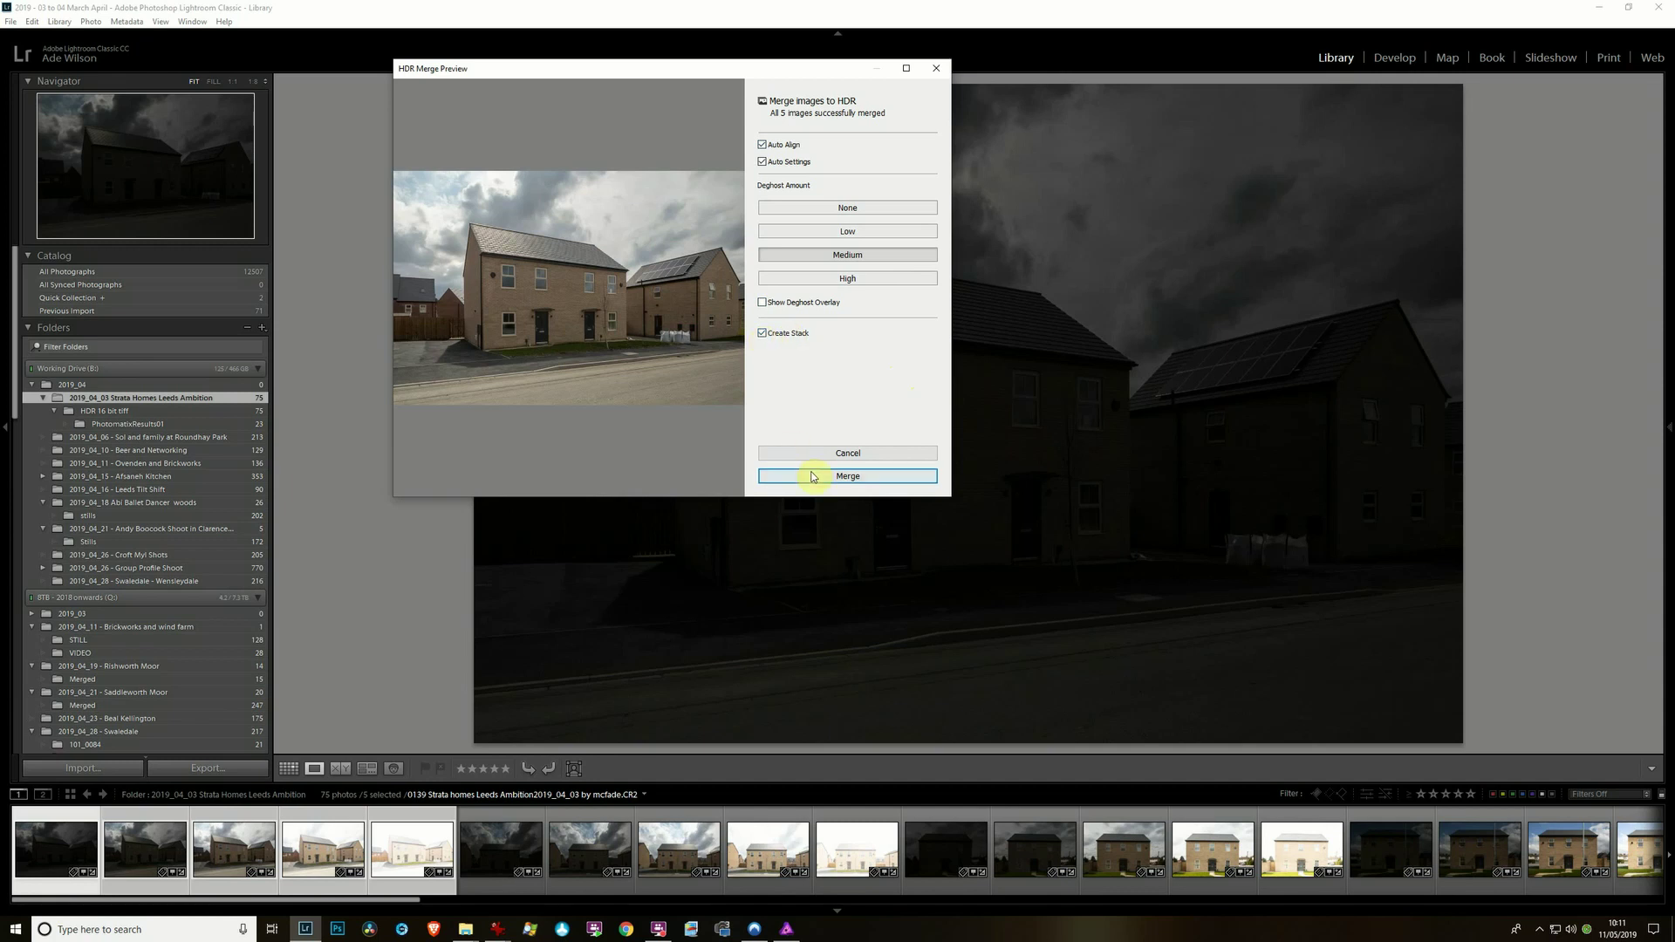
left_click(844, 476)
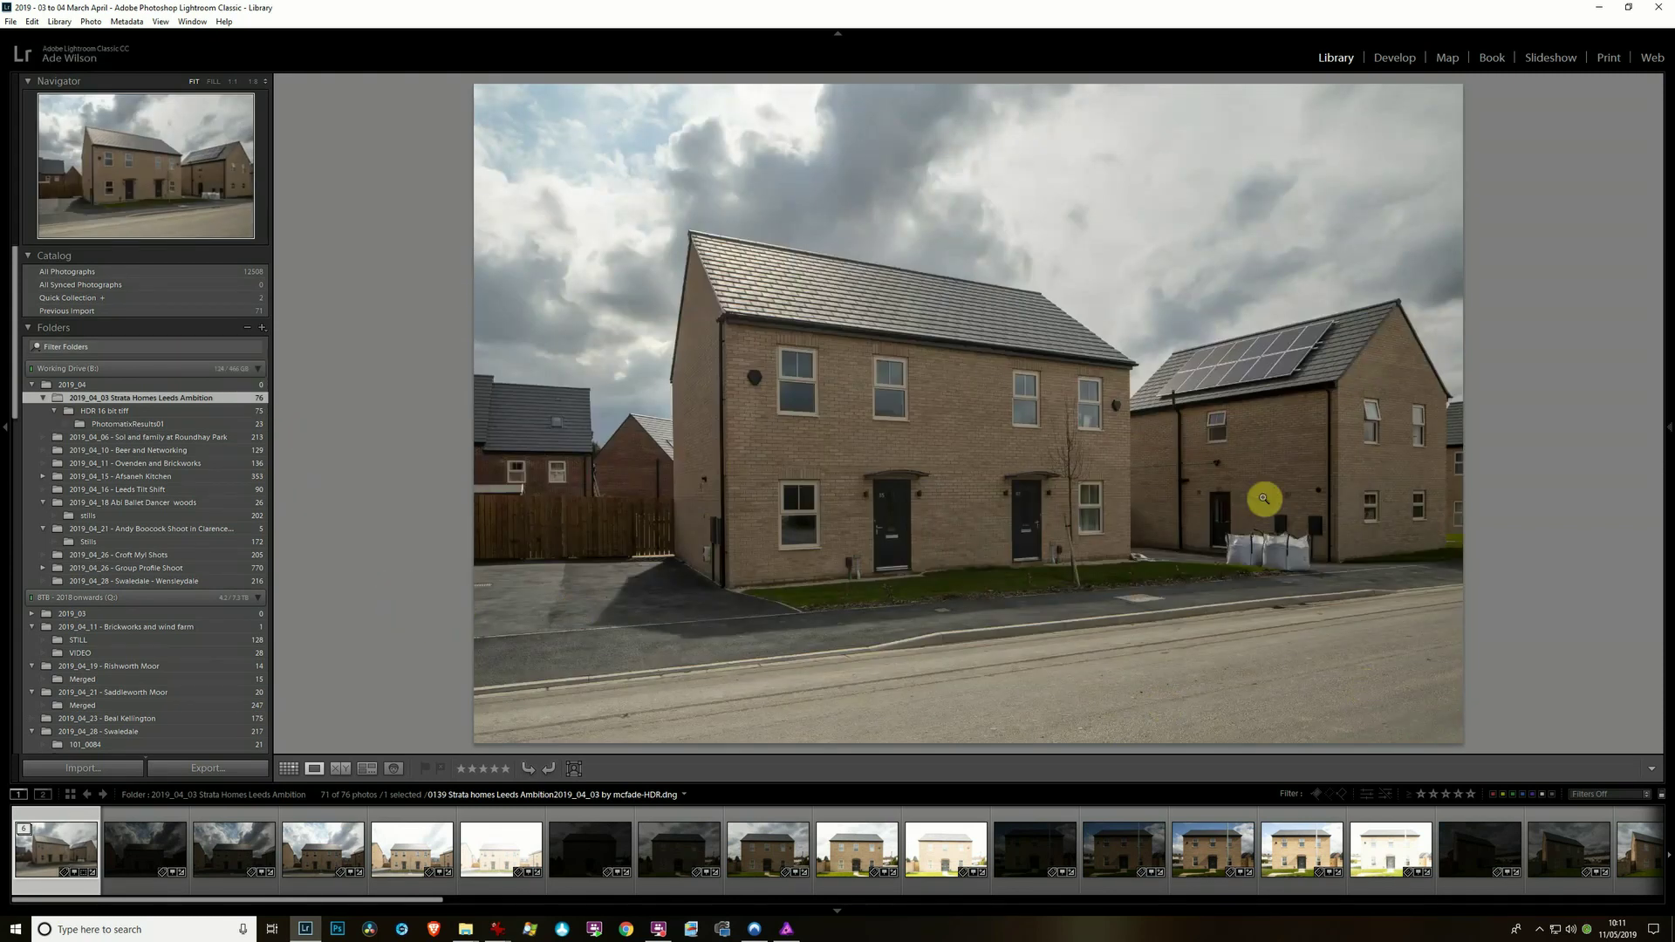
Develop the merged HDR photo with Highlights -100, Shadows +100, Whites +14, Dehaze +7 and Exposure +0.48.
key("alt")
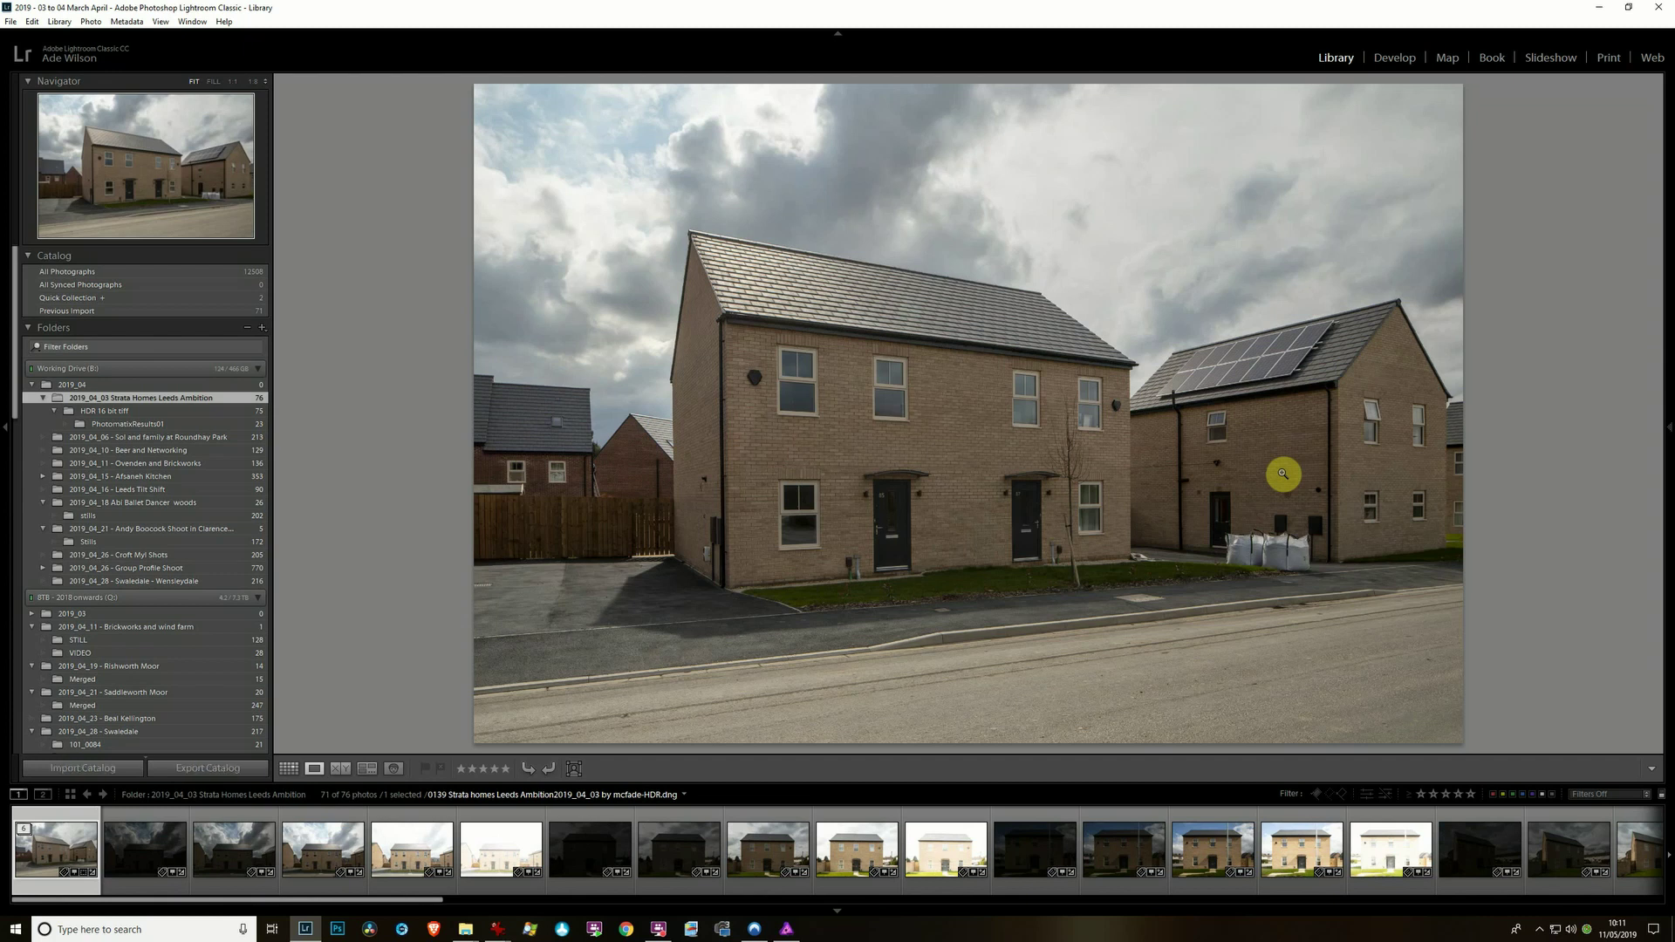
key("d")
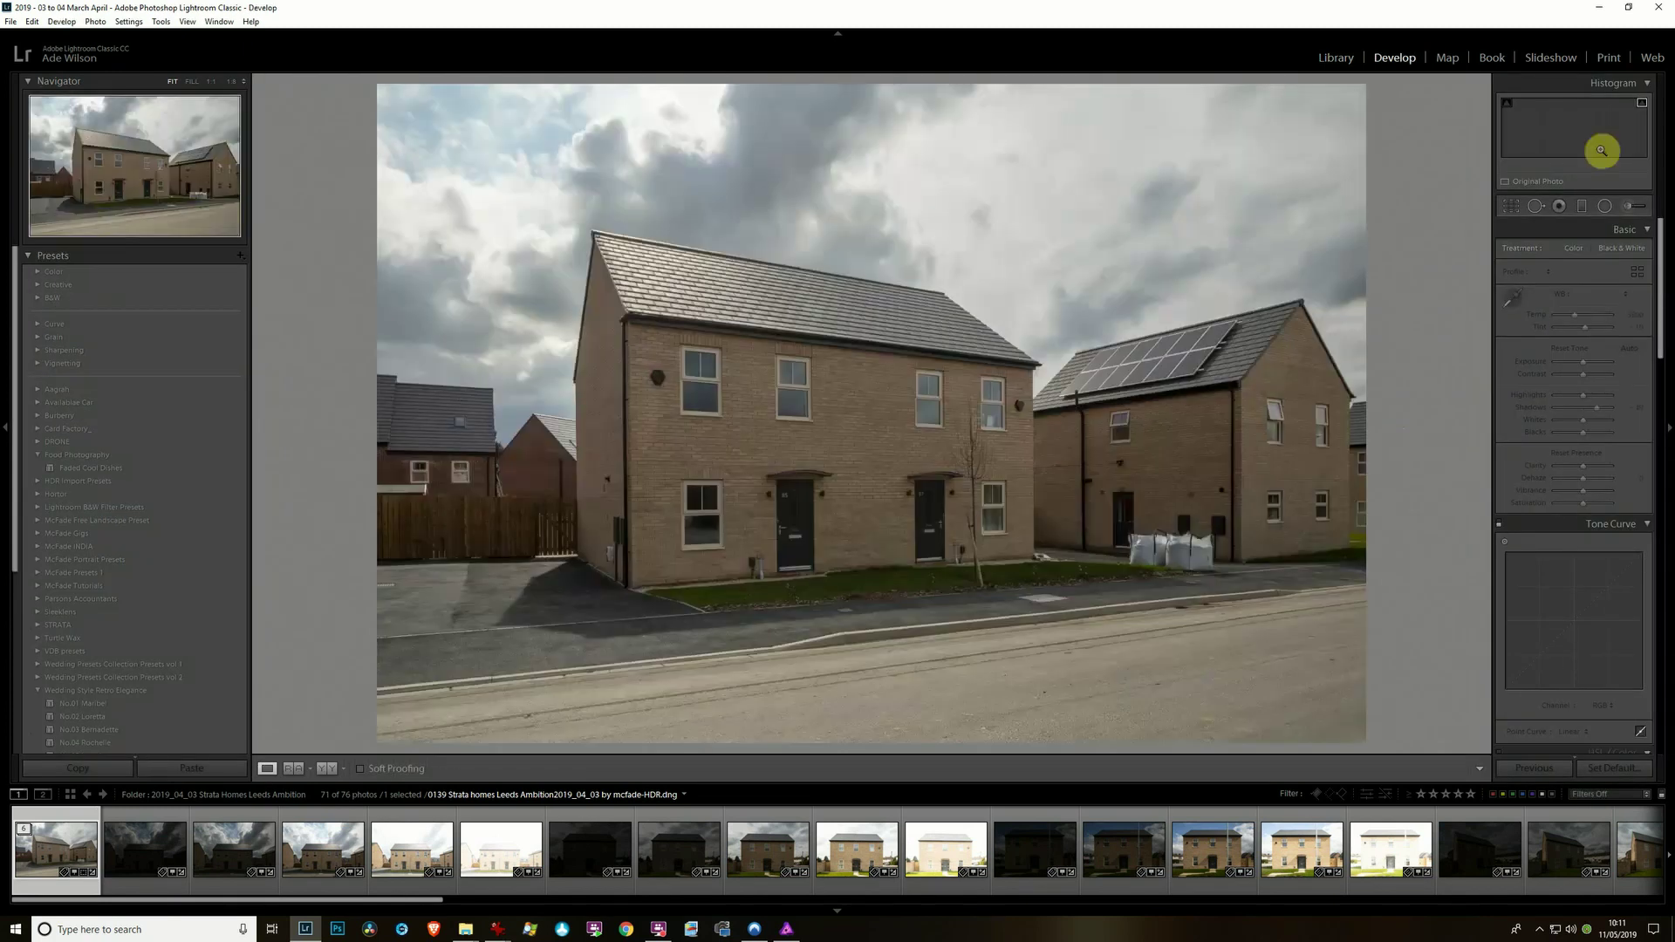
left_click_drag(1561, 397, 1554, 397)
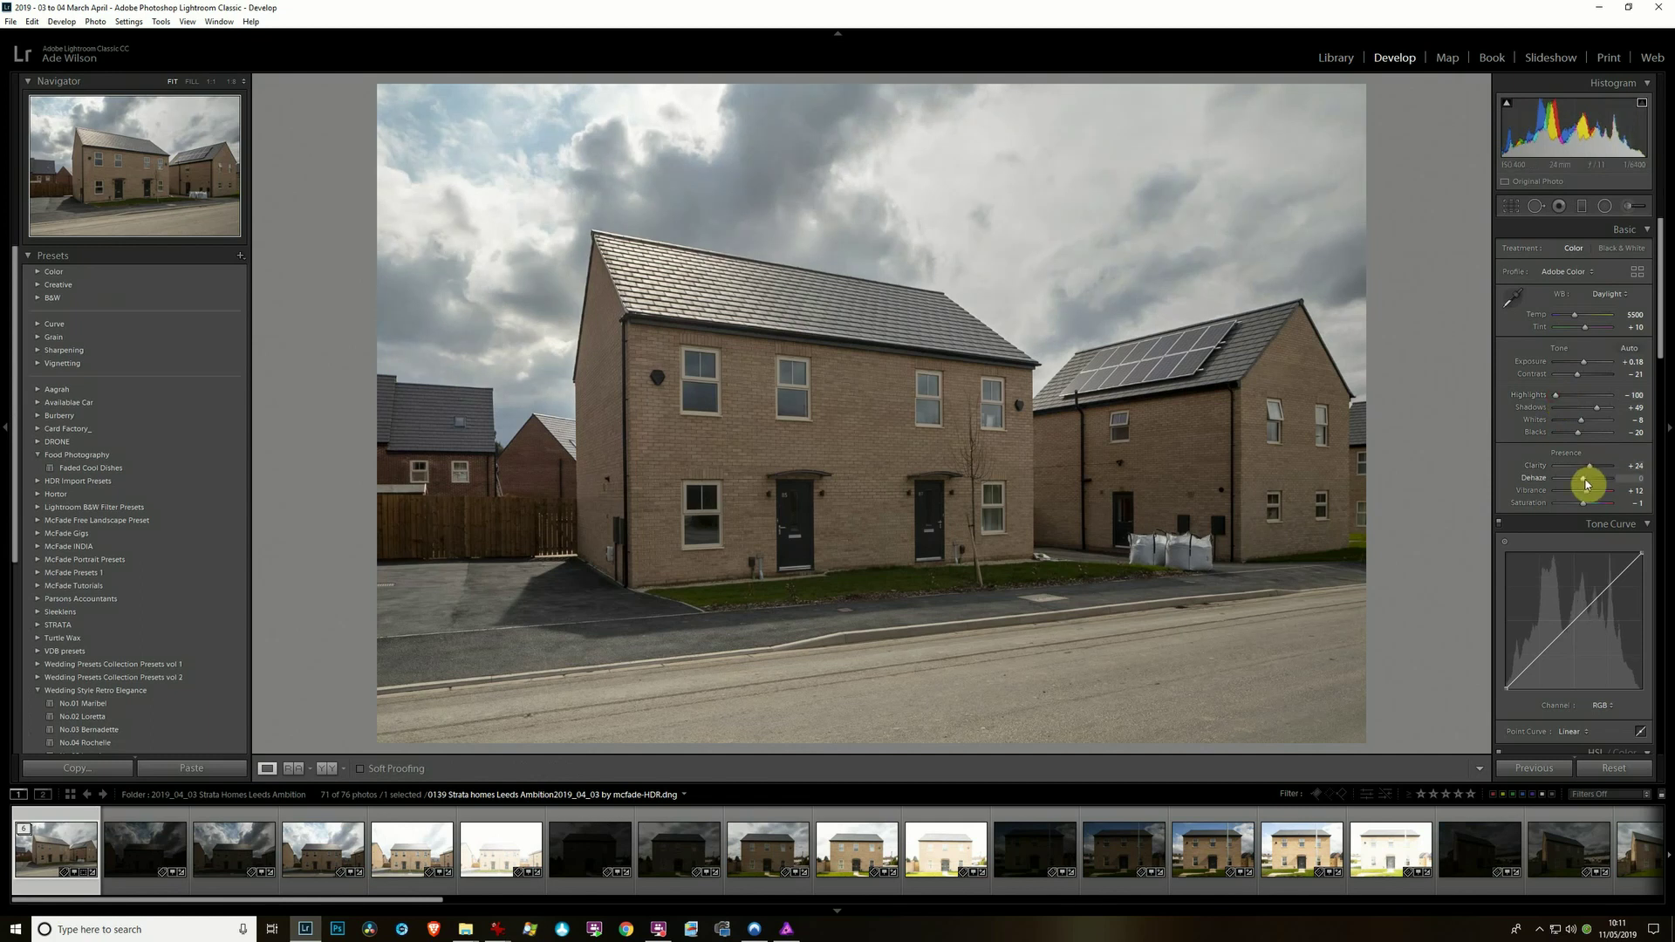
mouse_move(1599, 408)
left_mouse_down()
mouse_move(1634, 409)
mouse_move(1589, 428)
left_mouse_up()
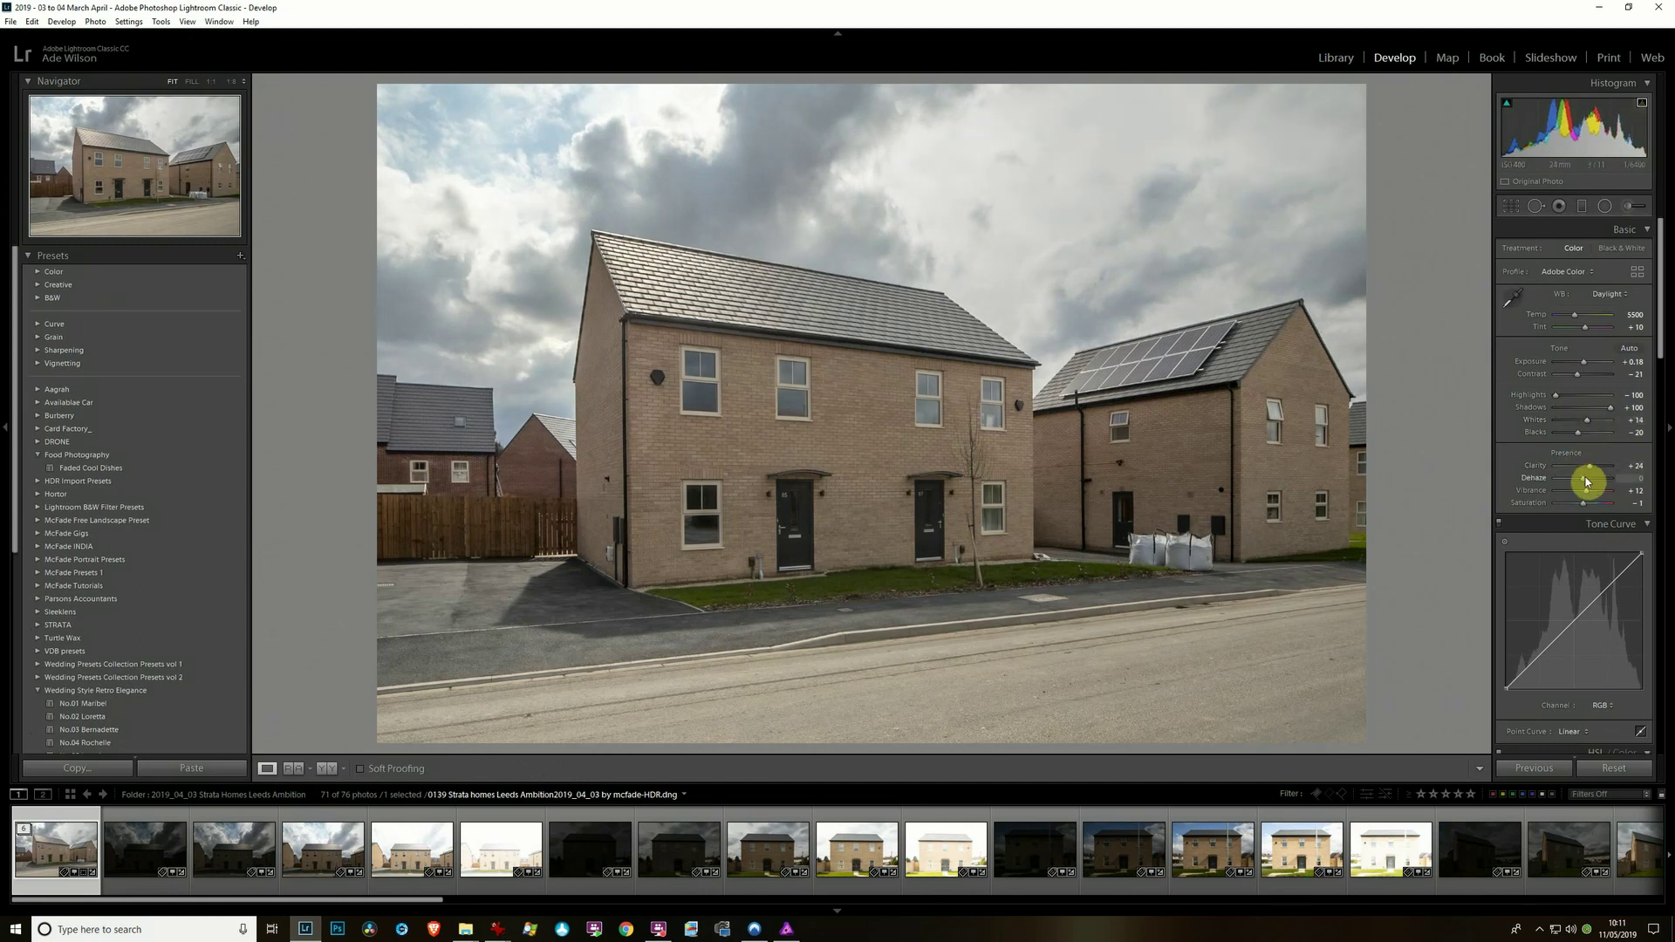
left_click_drag(1586, 484, 1588, 479)
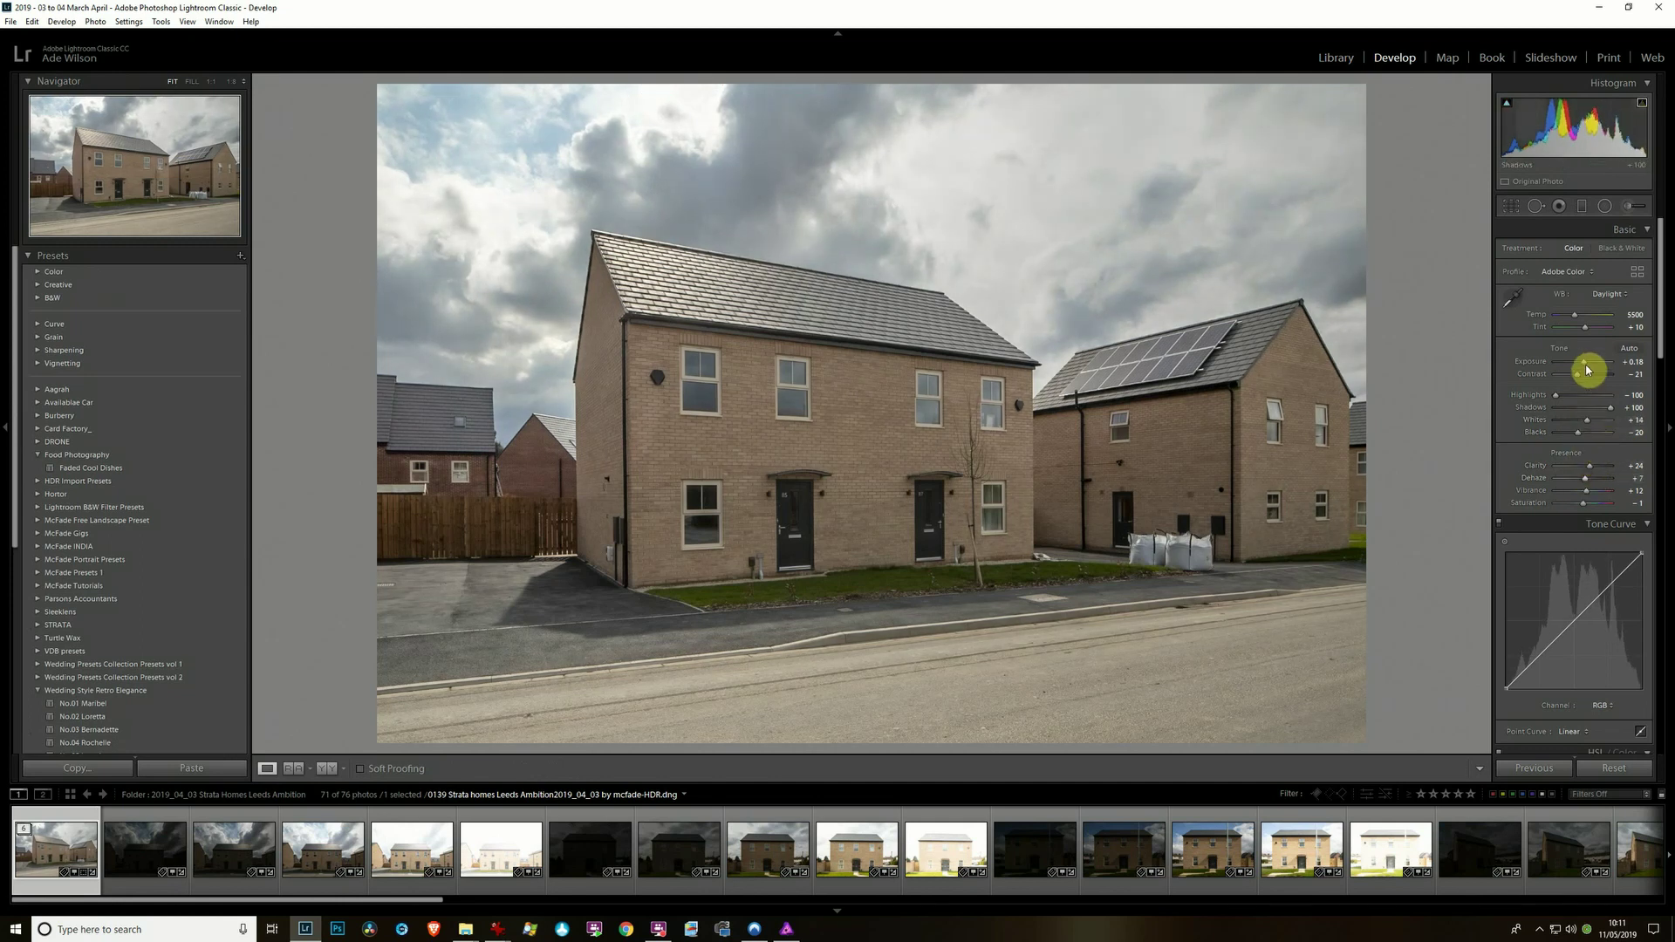
mouse_move(1594, 366)
left_mouse_down()
mouse_move(1626, 366)
mouse_move(1485, 361)
mouse_move(1633, 366)
mouse_move(1585, 377)
left_mouse_up()
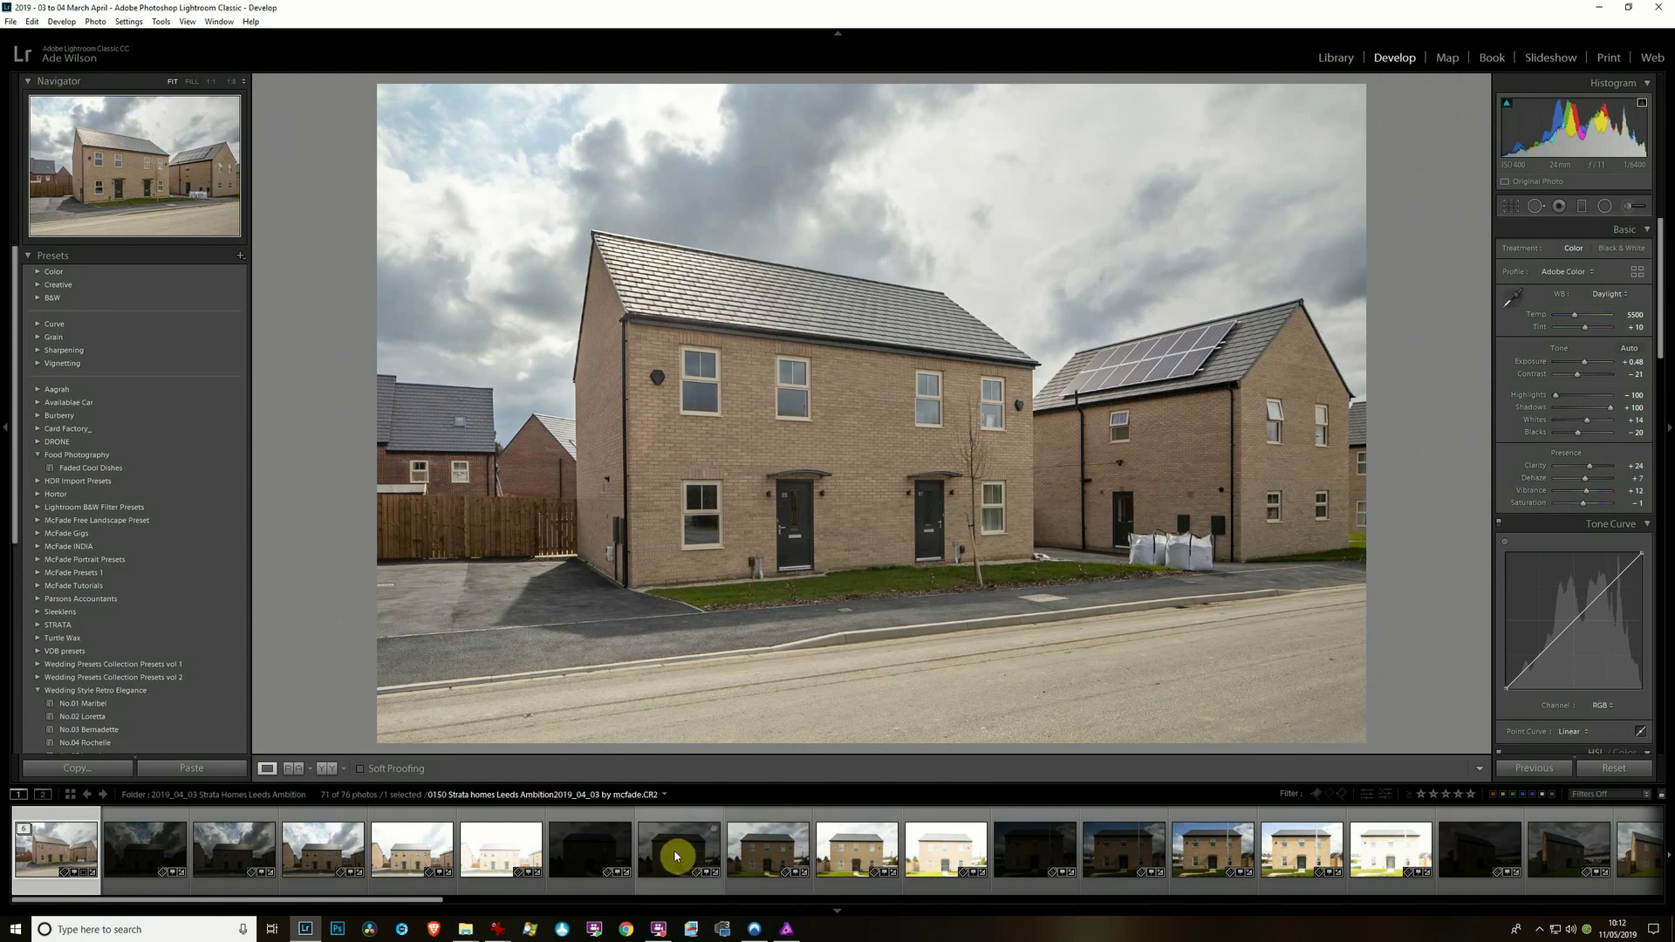
Switch to Affinity Photo and start a new HDR merge.
left_click(789, 933)
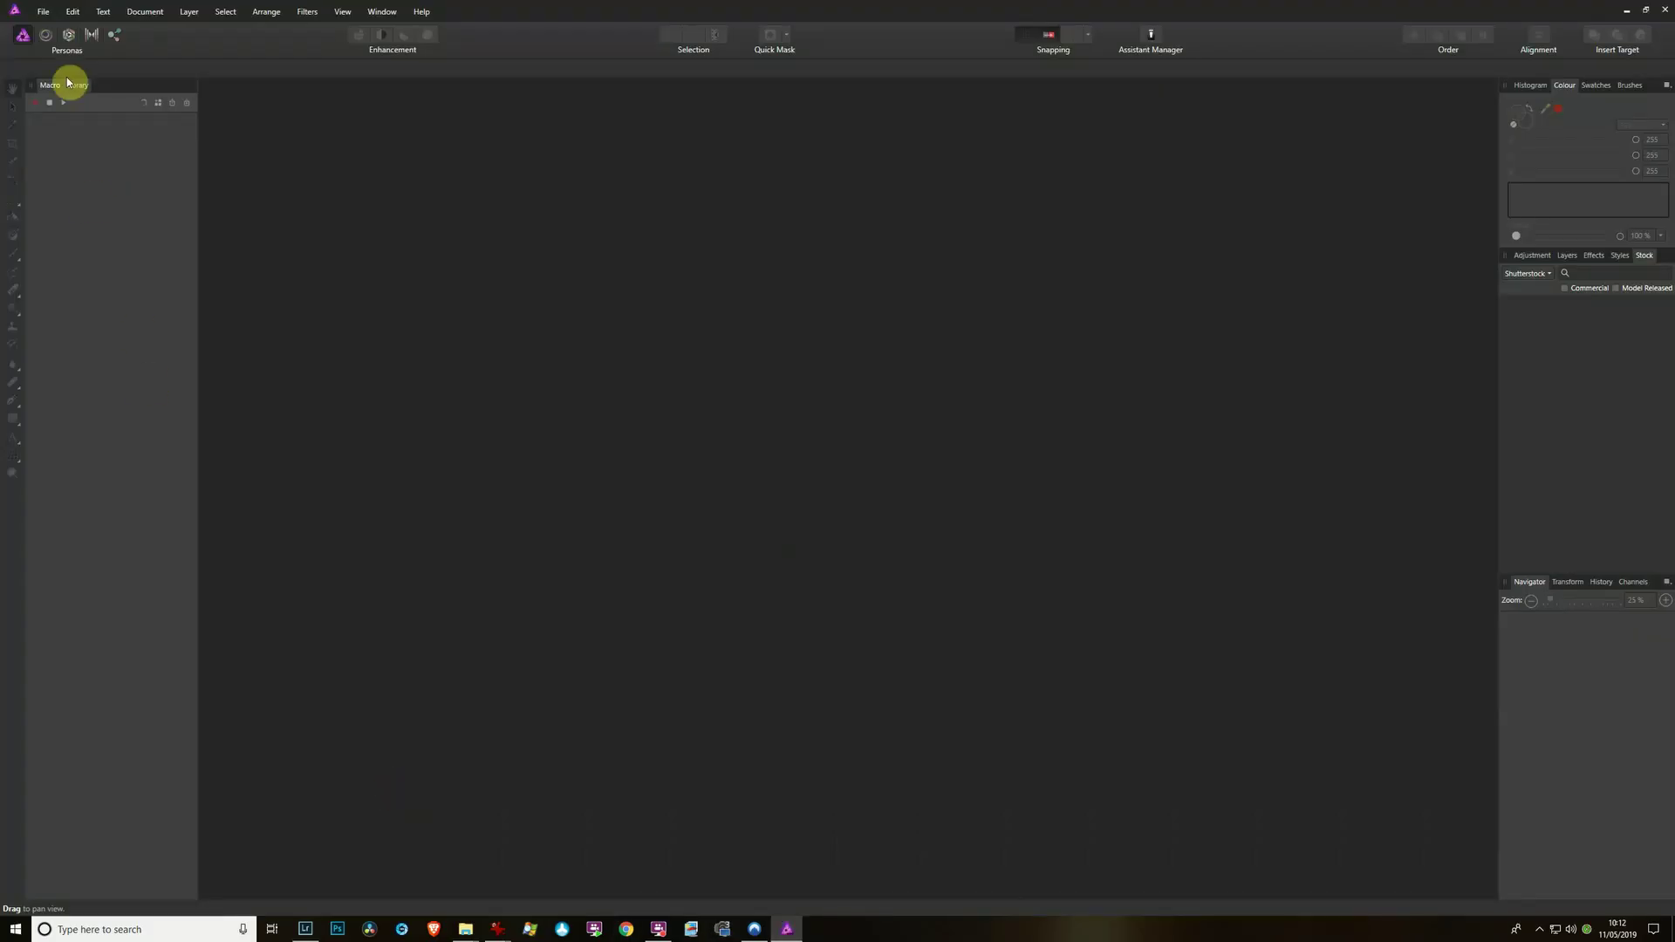
left_click(44, 12)
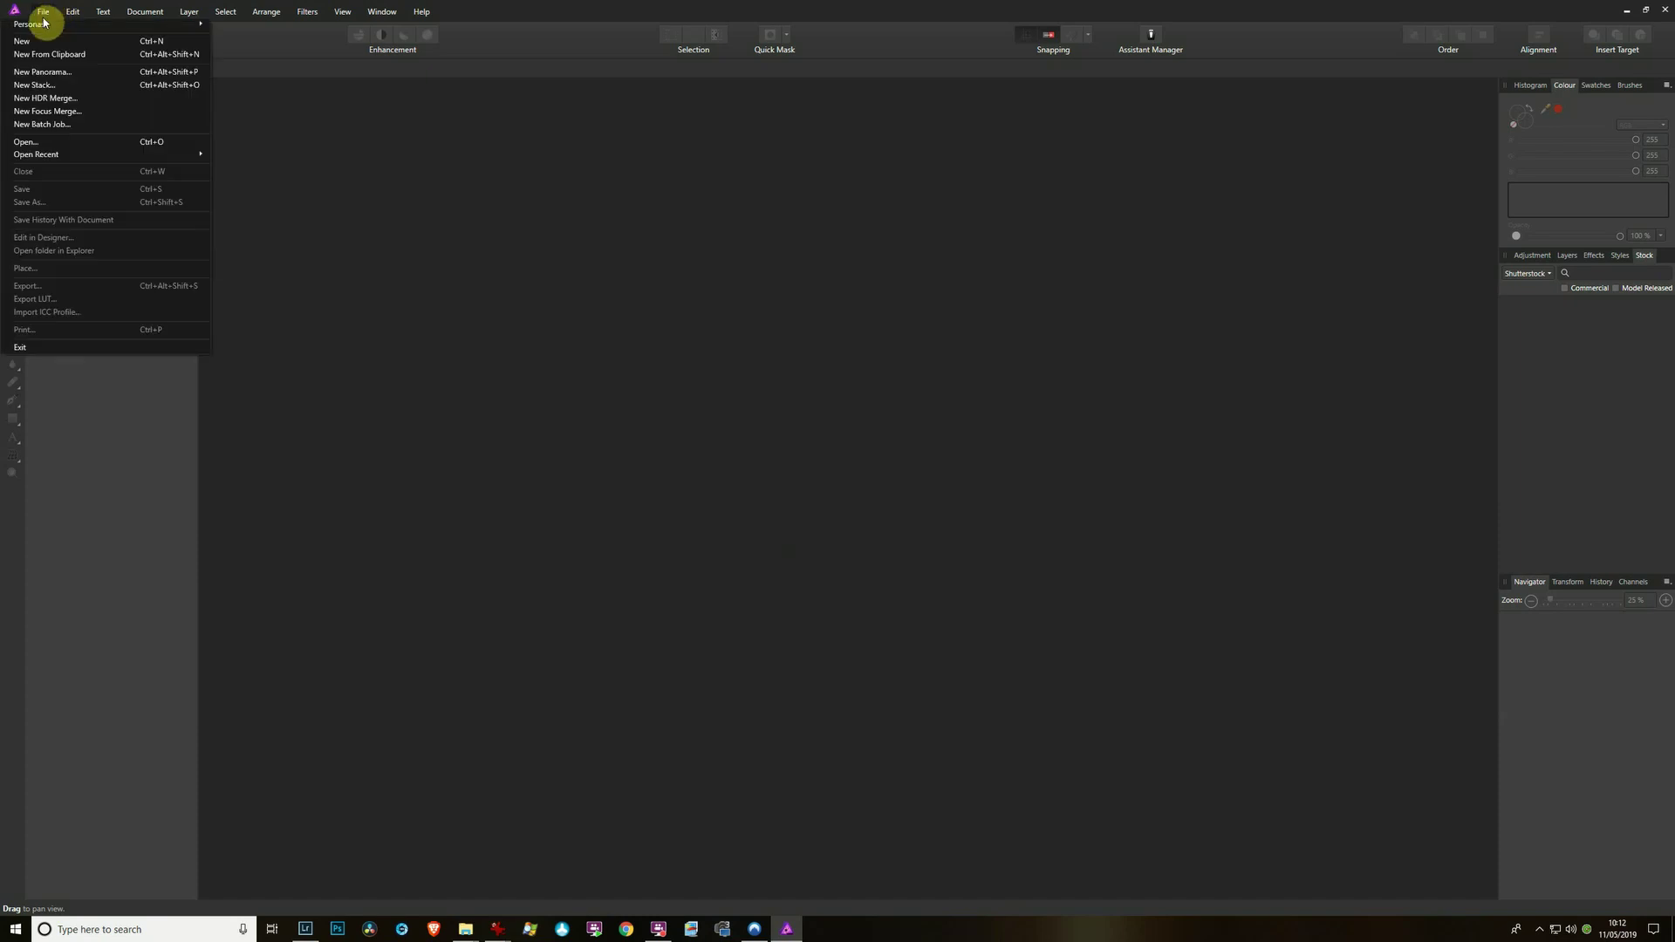
left_click(165, 103)
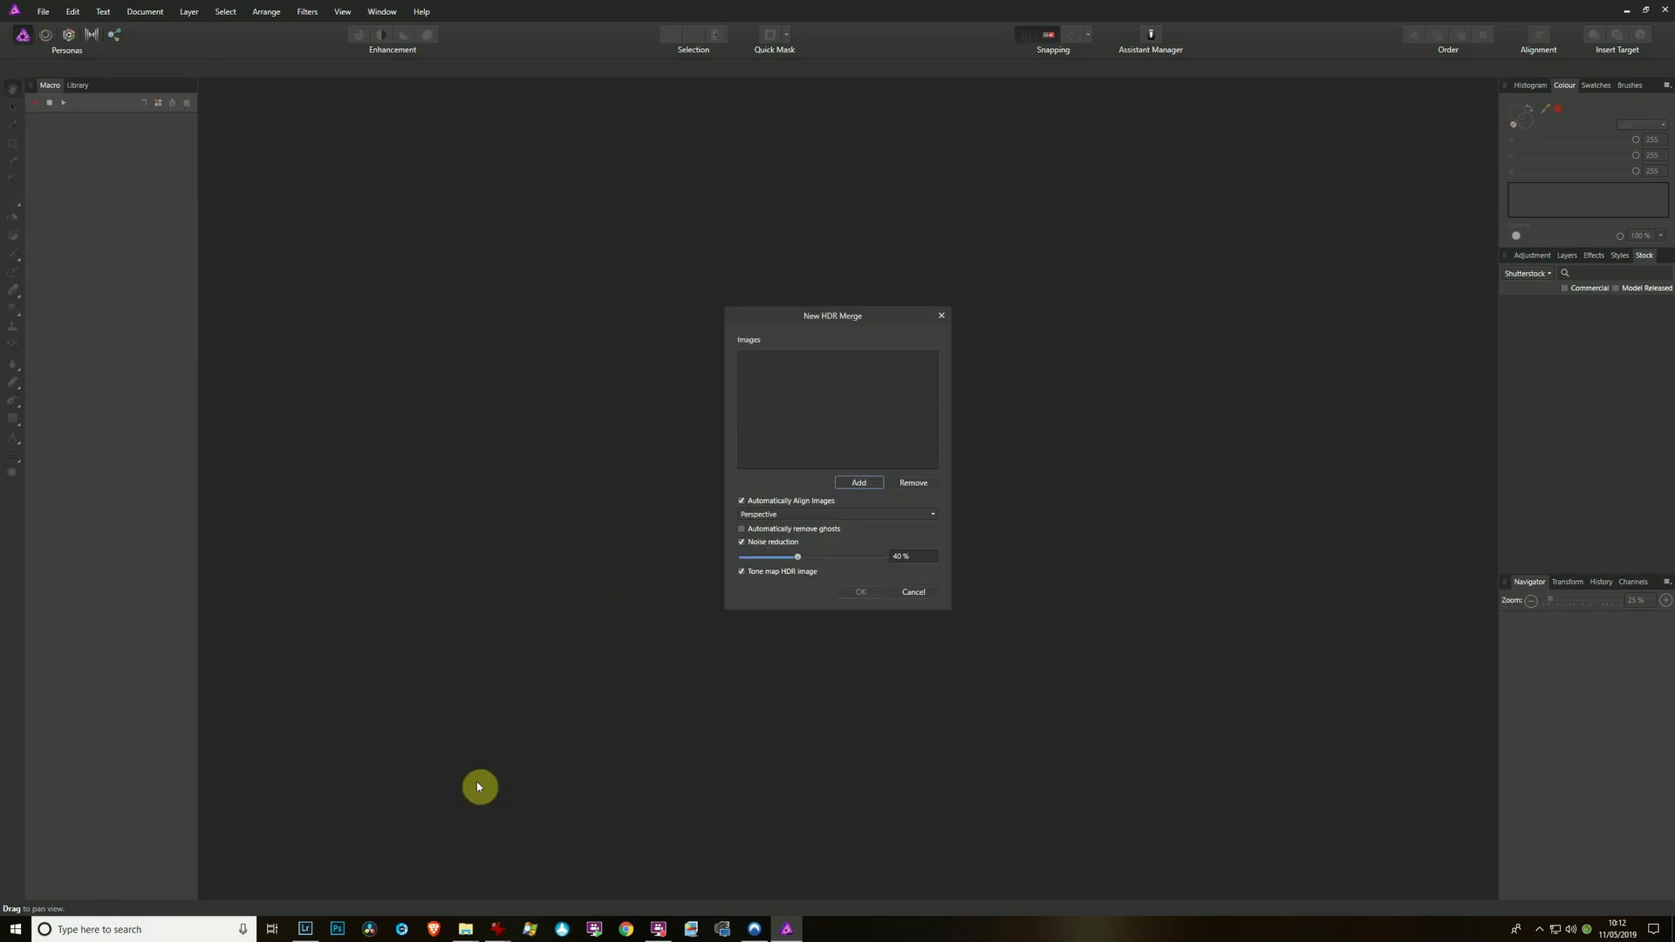
Switch to Lightroom, show the 0144 raw photo in Explorer and copy the path of its folder.
left_click(306, 929)
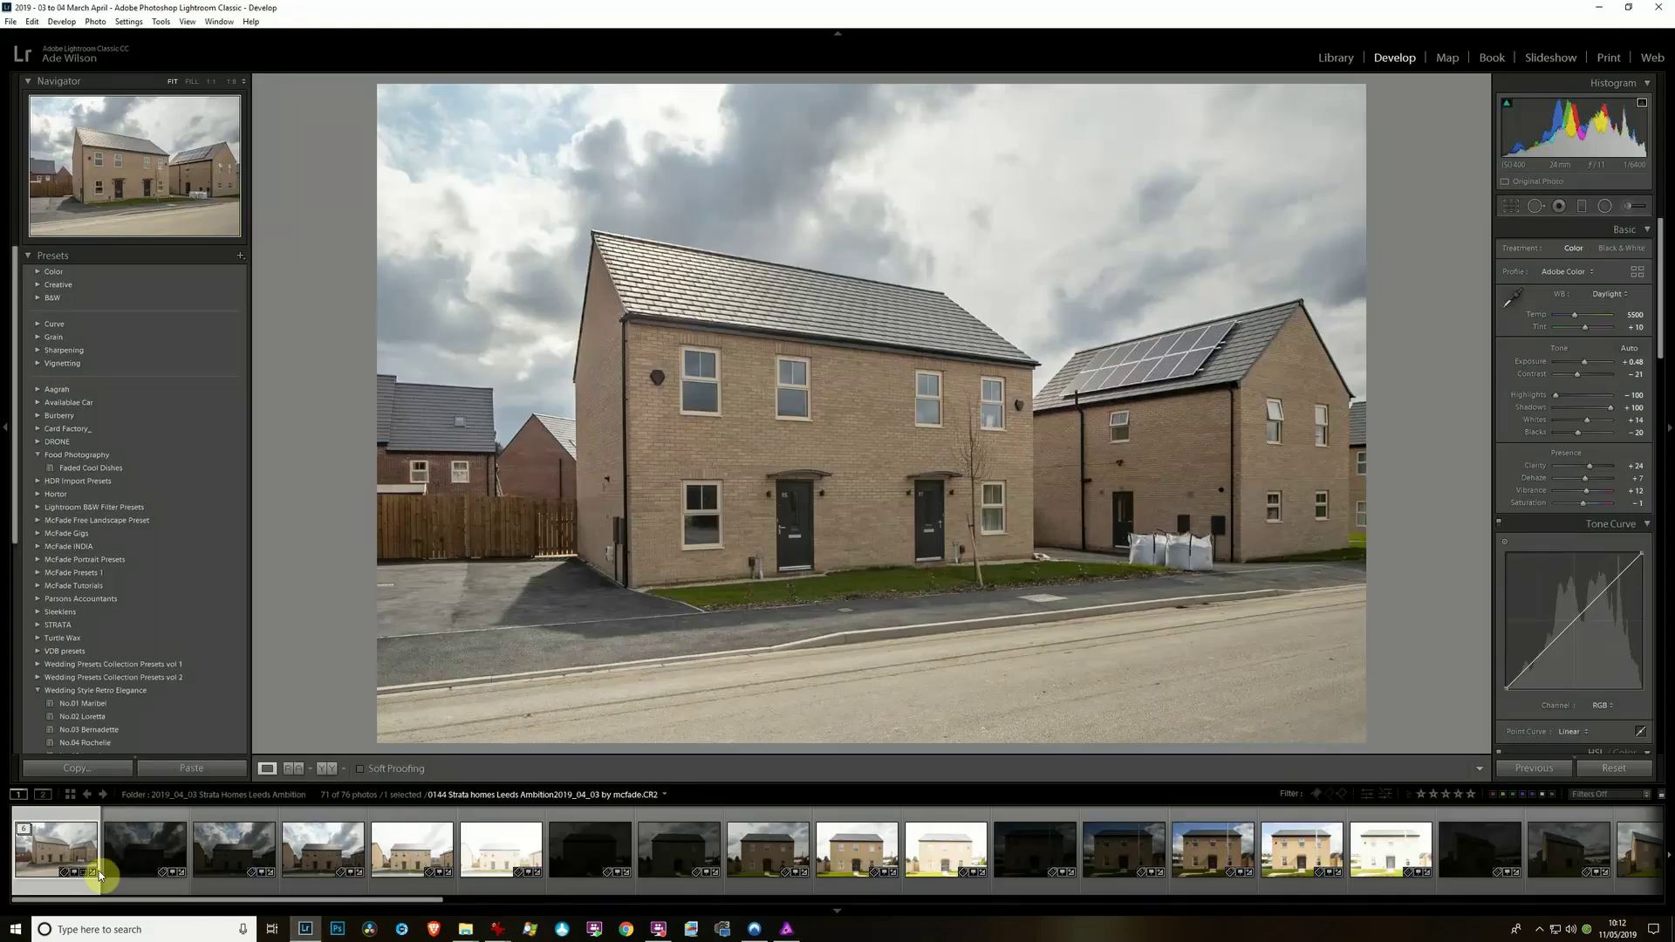
right_click(143, 862)
left_click(142, 859)
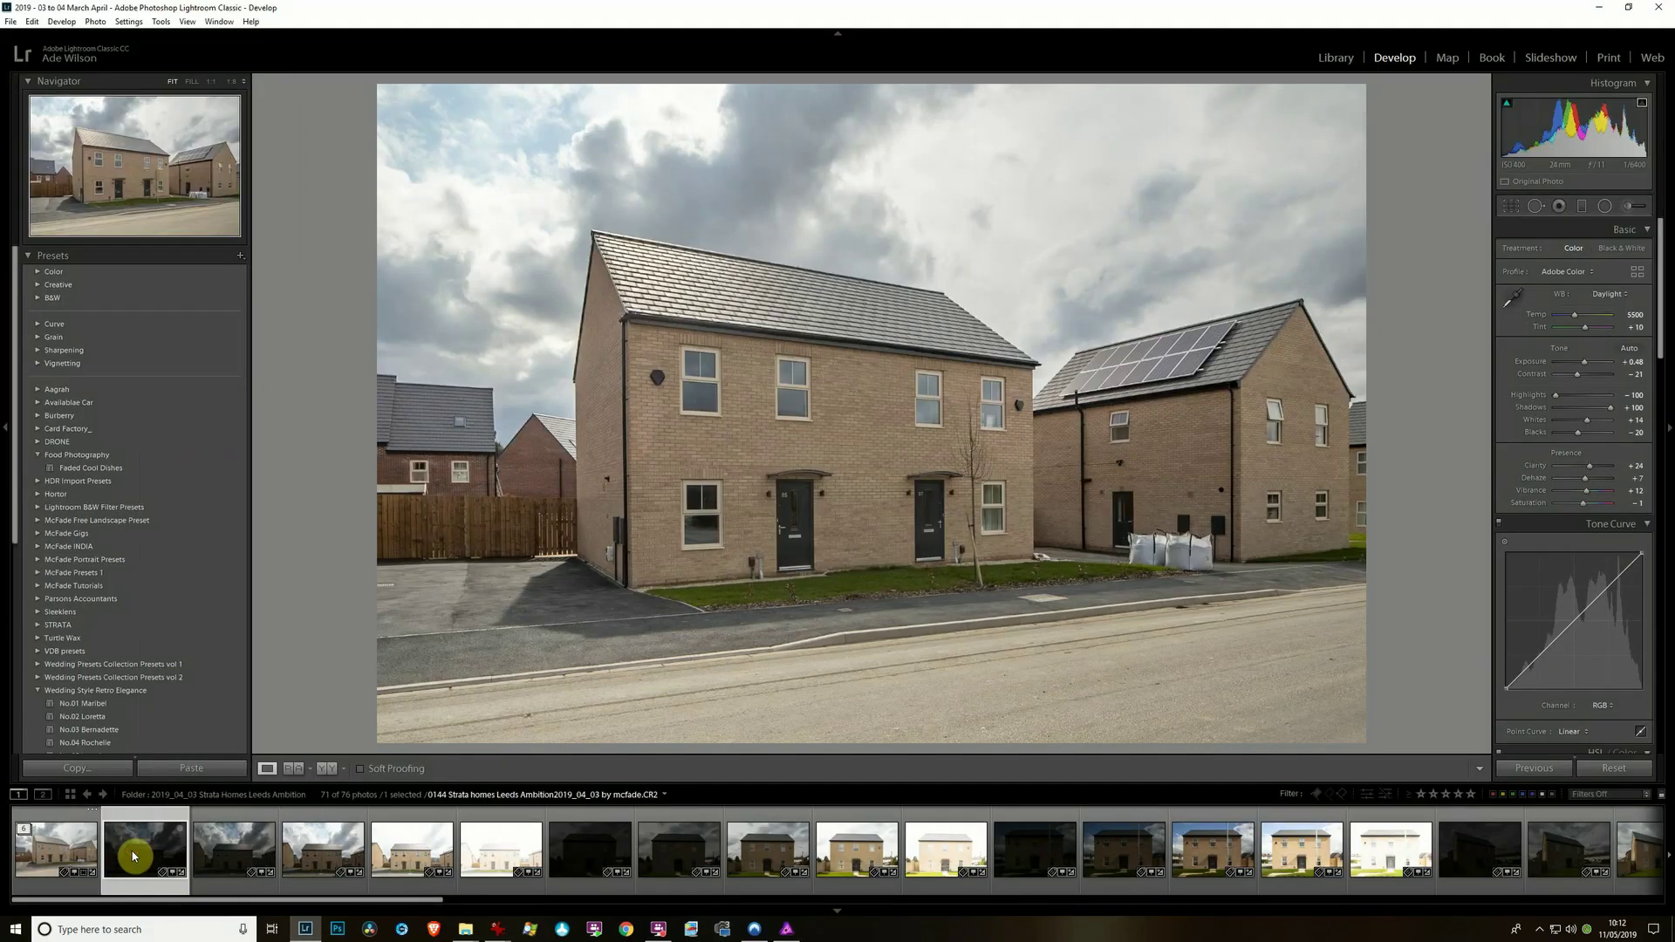
right_click(140, 853)
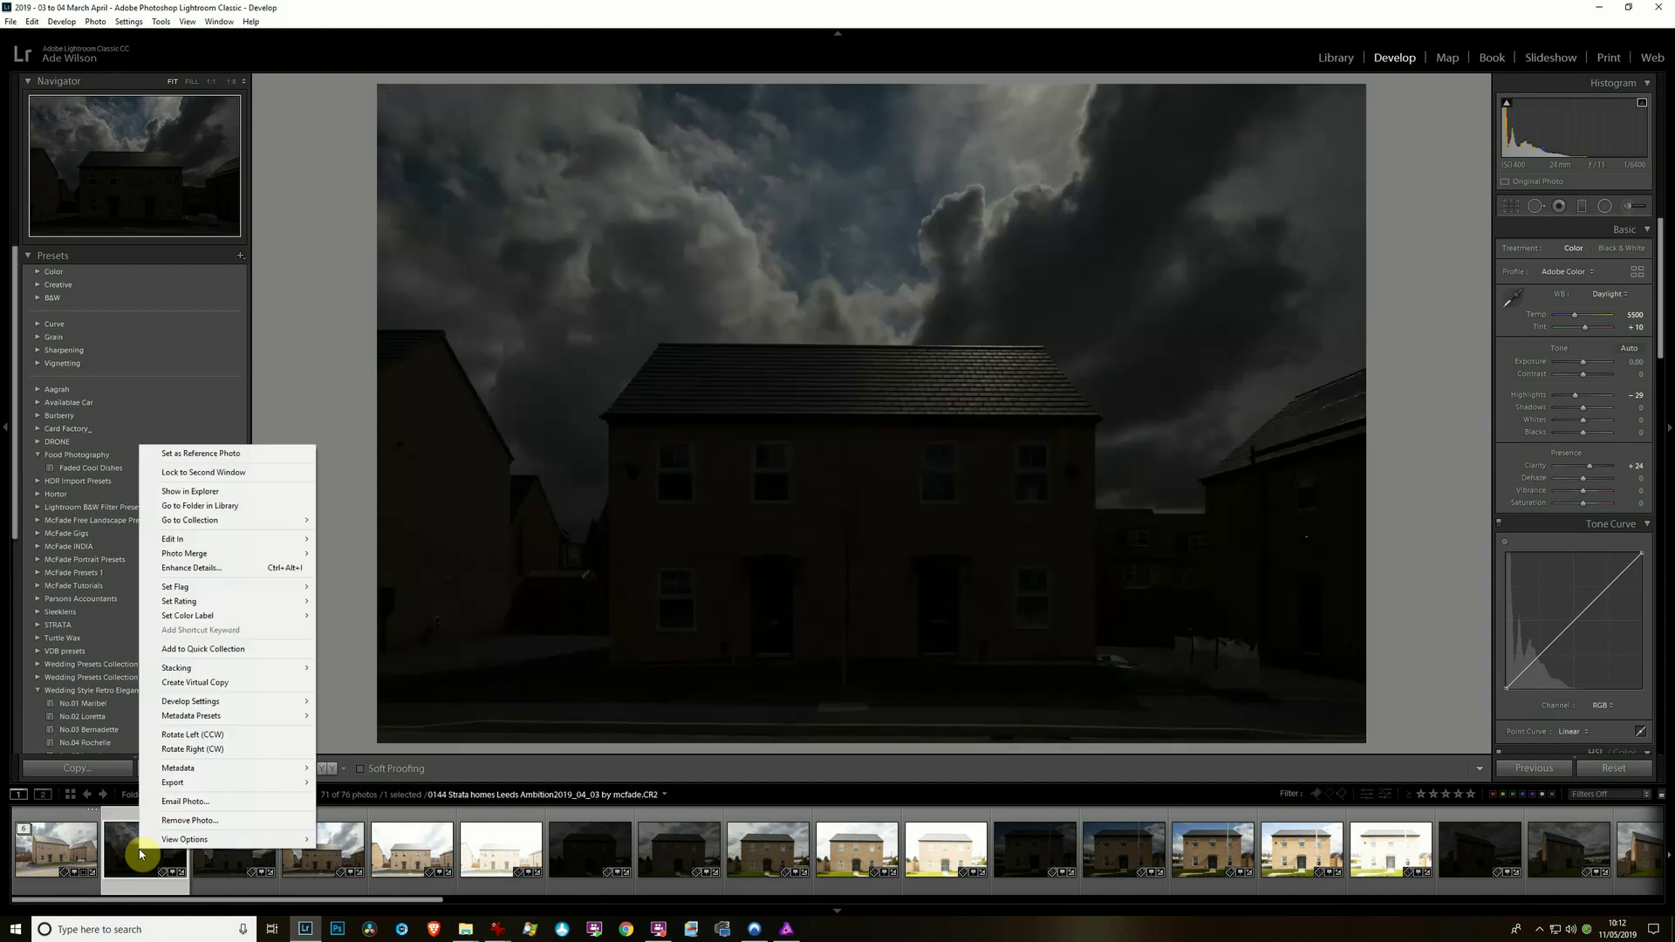
left_click(253, 496)
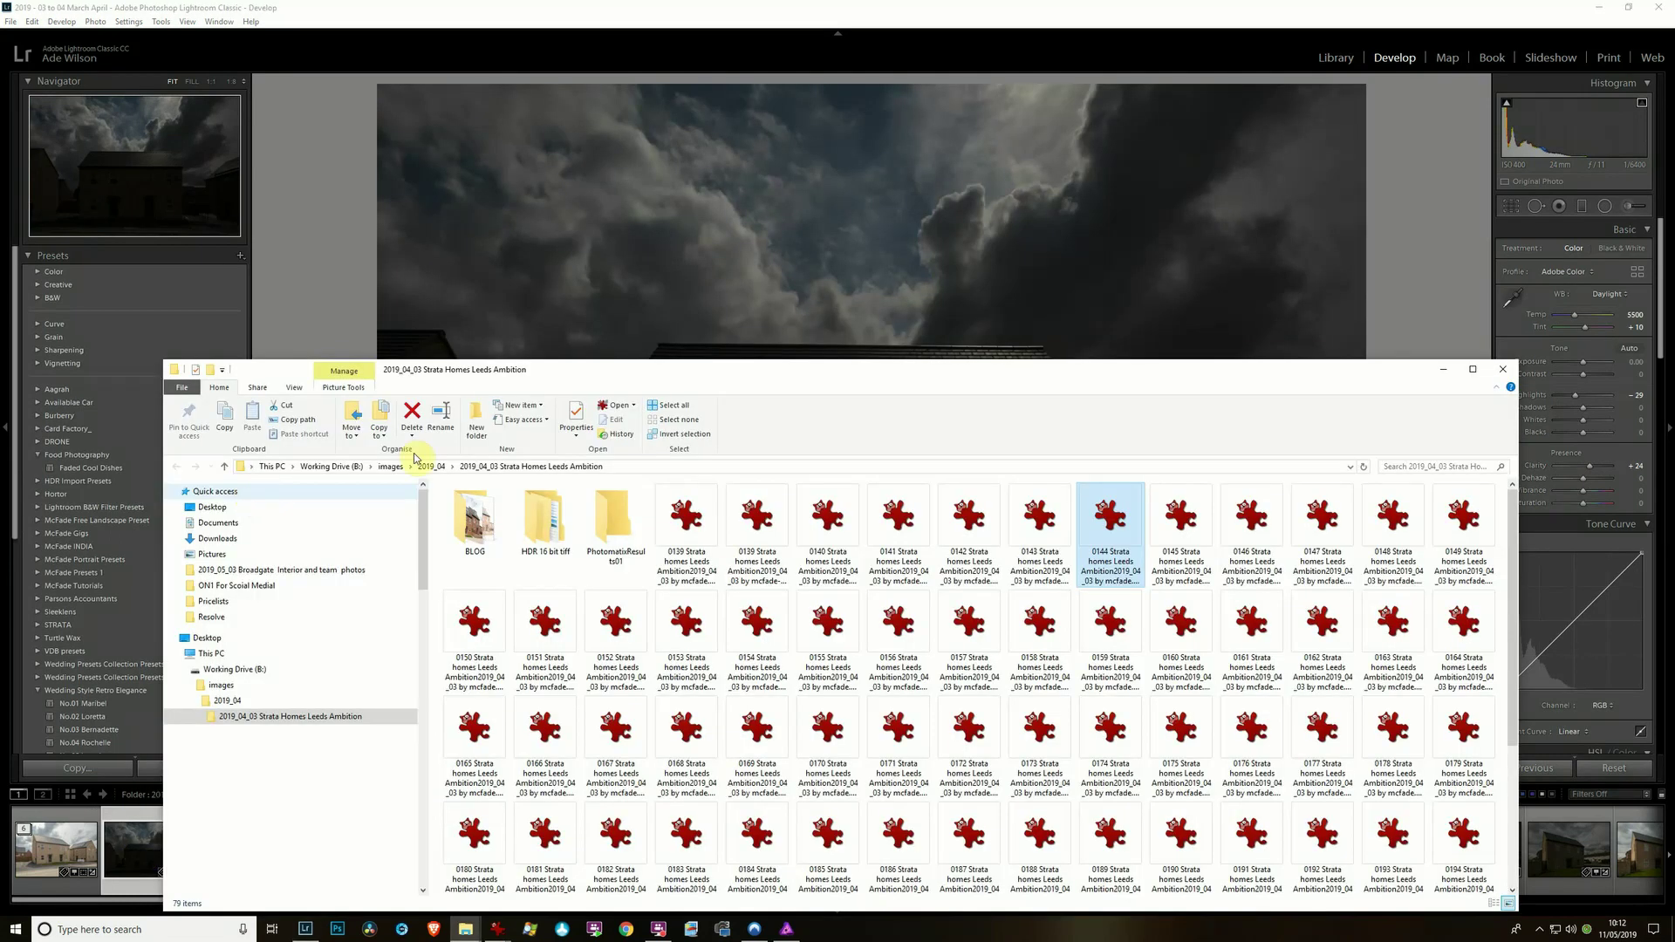
left_click(769, 466)
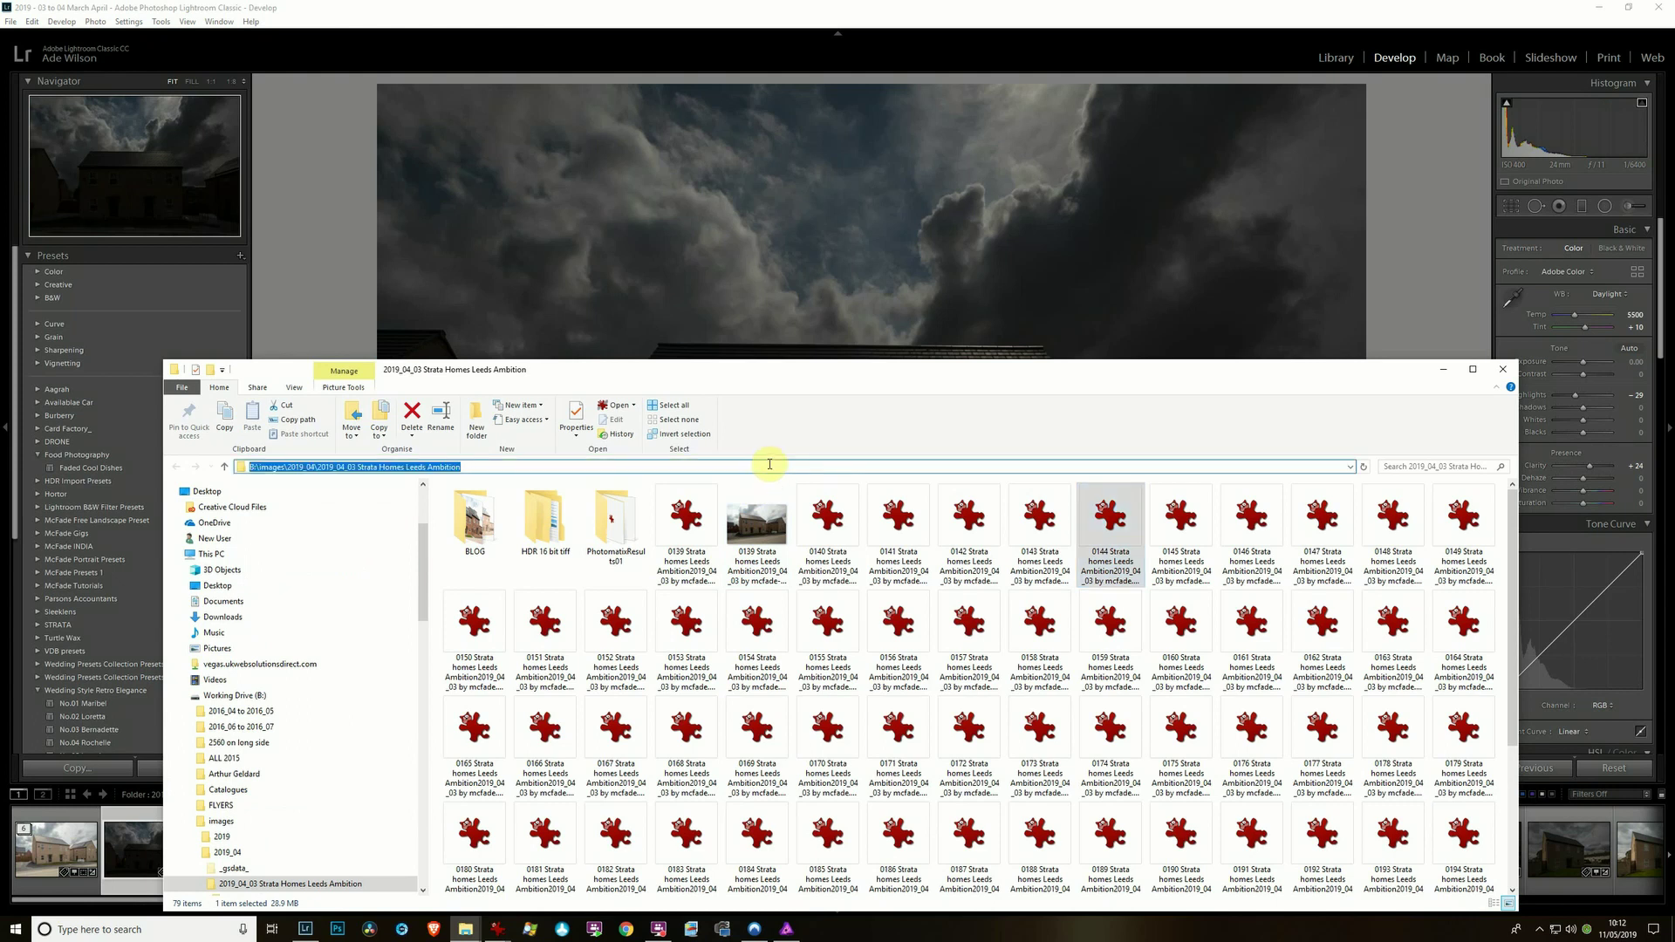
Return to Affinity Photo's HDR merge and browse for images in B:\images\2019_04\2019_04_03 Strata Homes Leeds Ambition.
key("alt+Tab")
key("Tab")
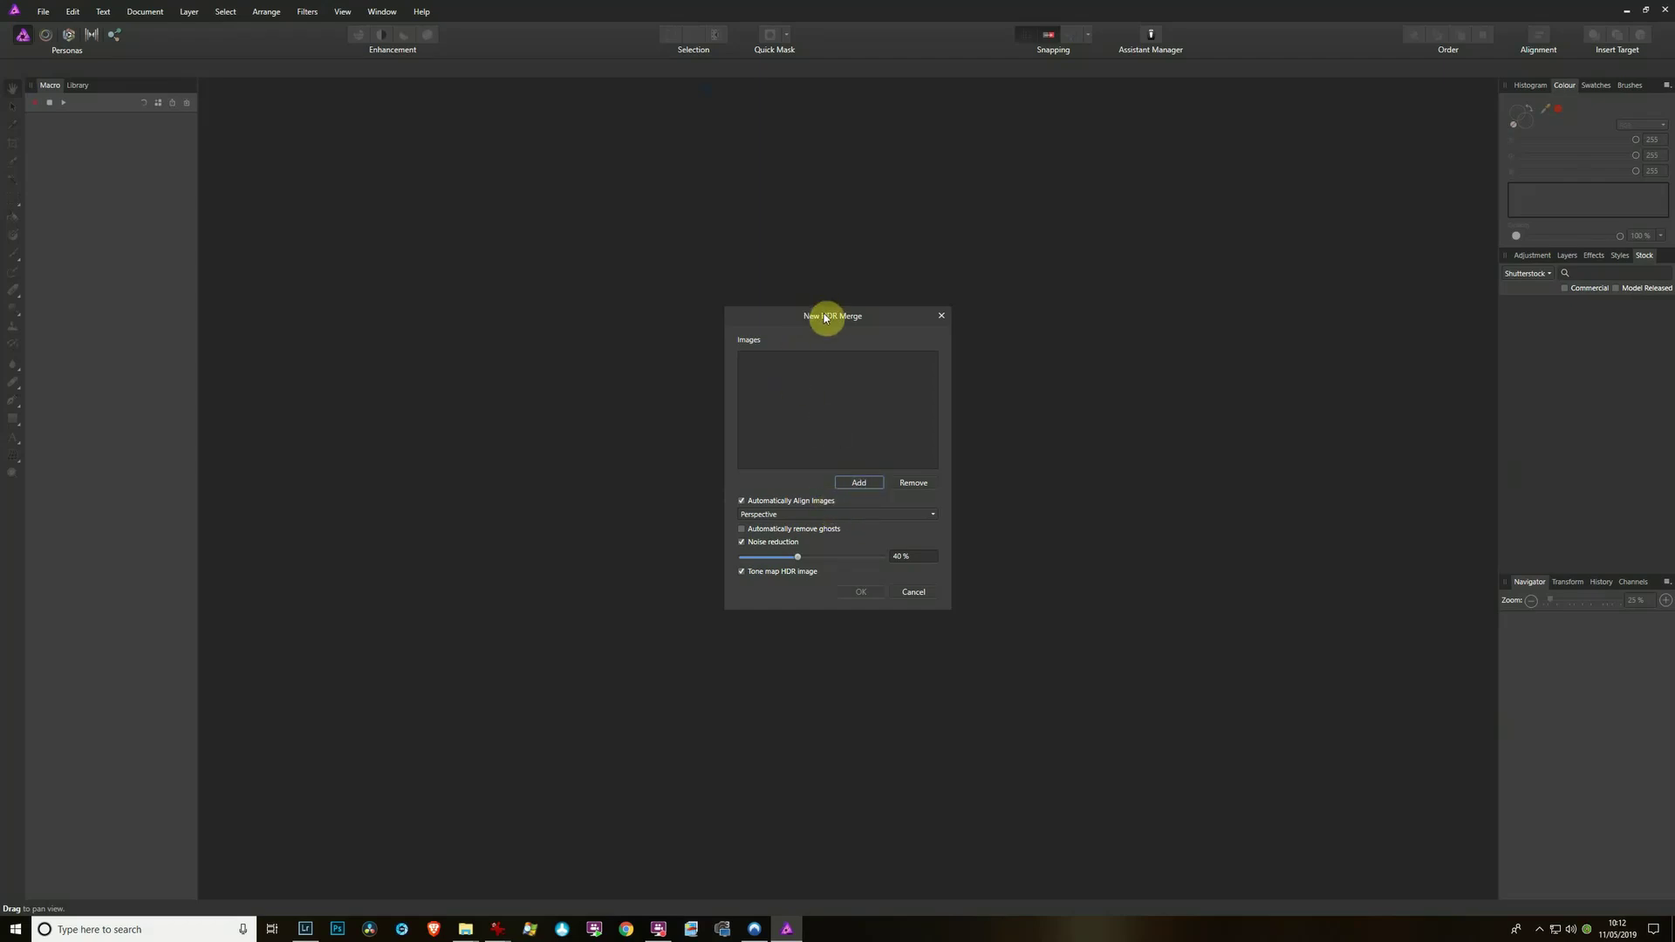
left_click(860, 483)
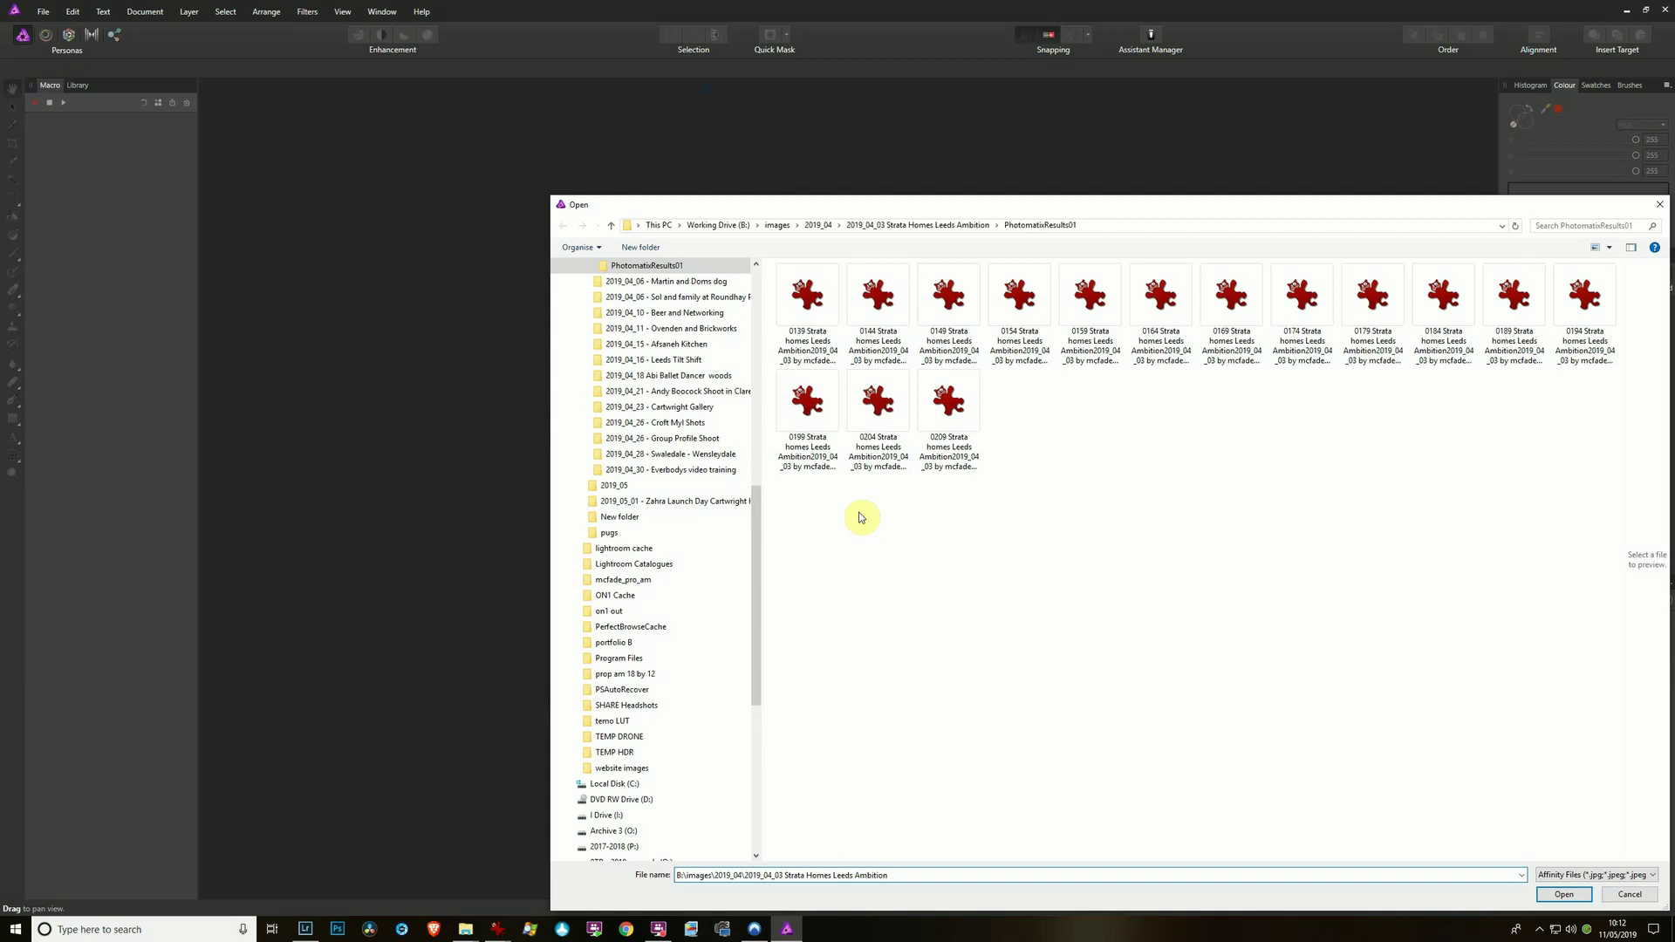
key("Return")
key("alt+Tab")
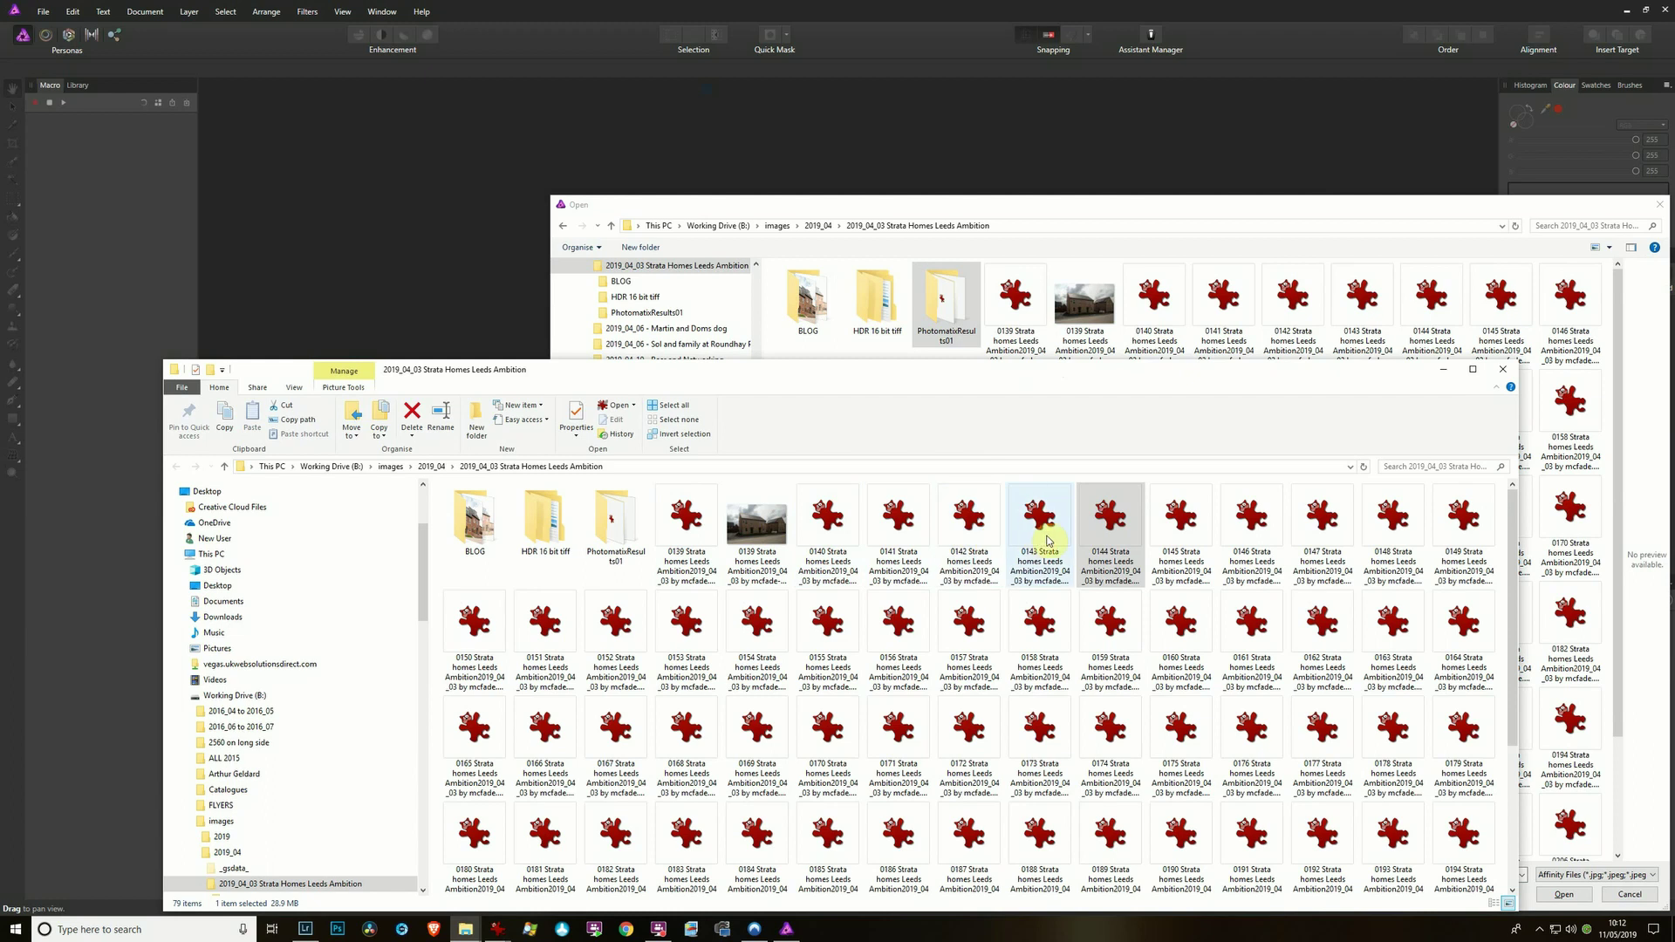
key("alt+Tab")
Add the five raw CR2 files 0139 to 0143 to the HDR merge, leaving out the merged HDR file.
left_click(1016, 301)
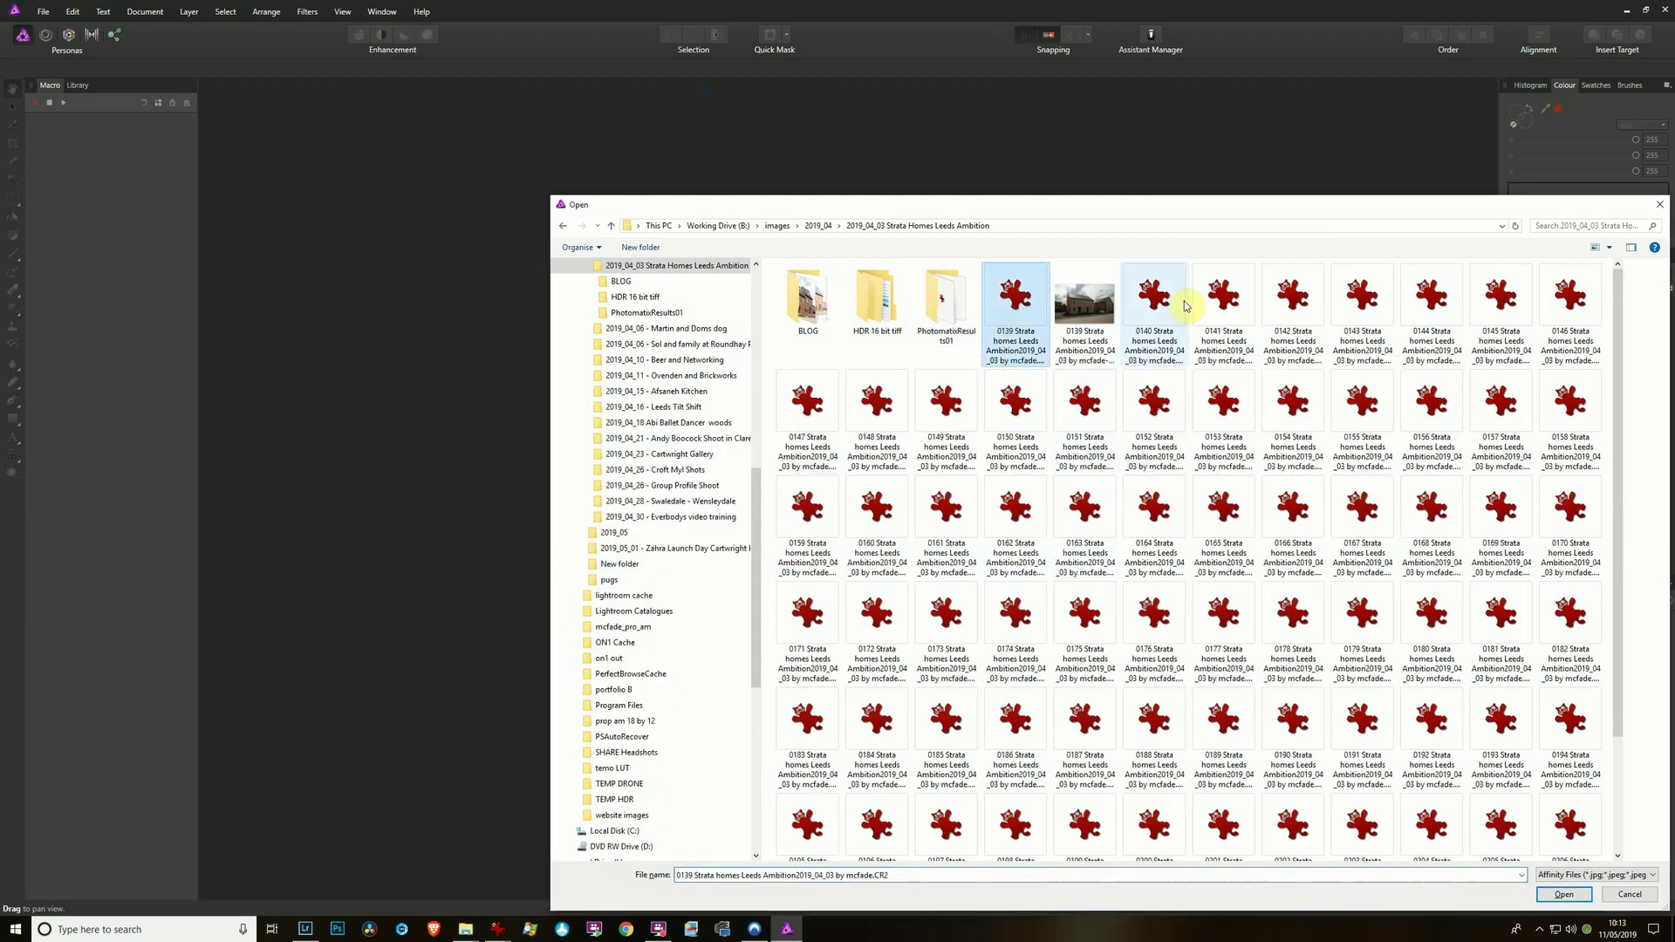
left_click(1176, 301, "ctrl")
left_click(1234, 301, "ctrl")
left_click(1294, 307, "ctrl")
left_click(1357, 310, "ctrl")
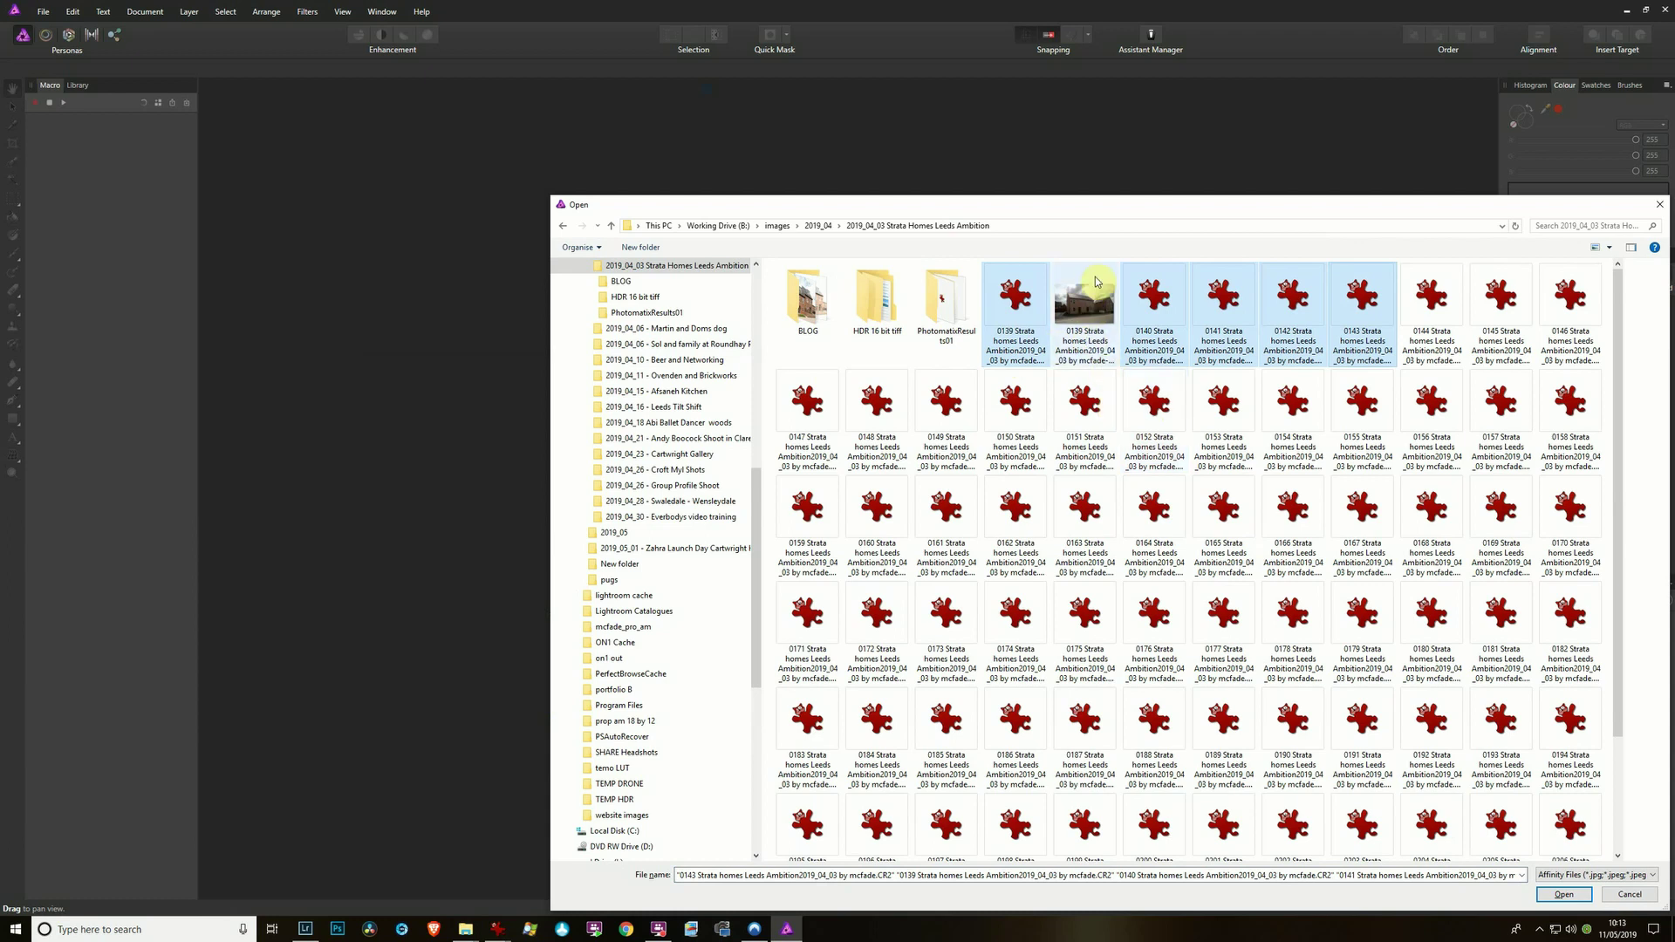
left_click(1565, 895)
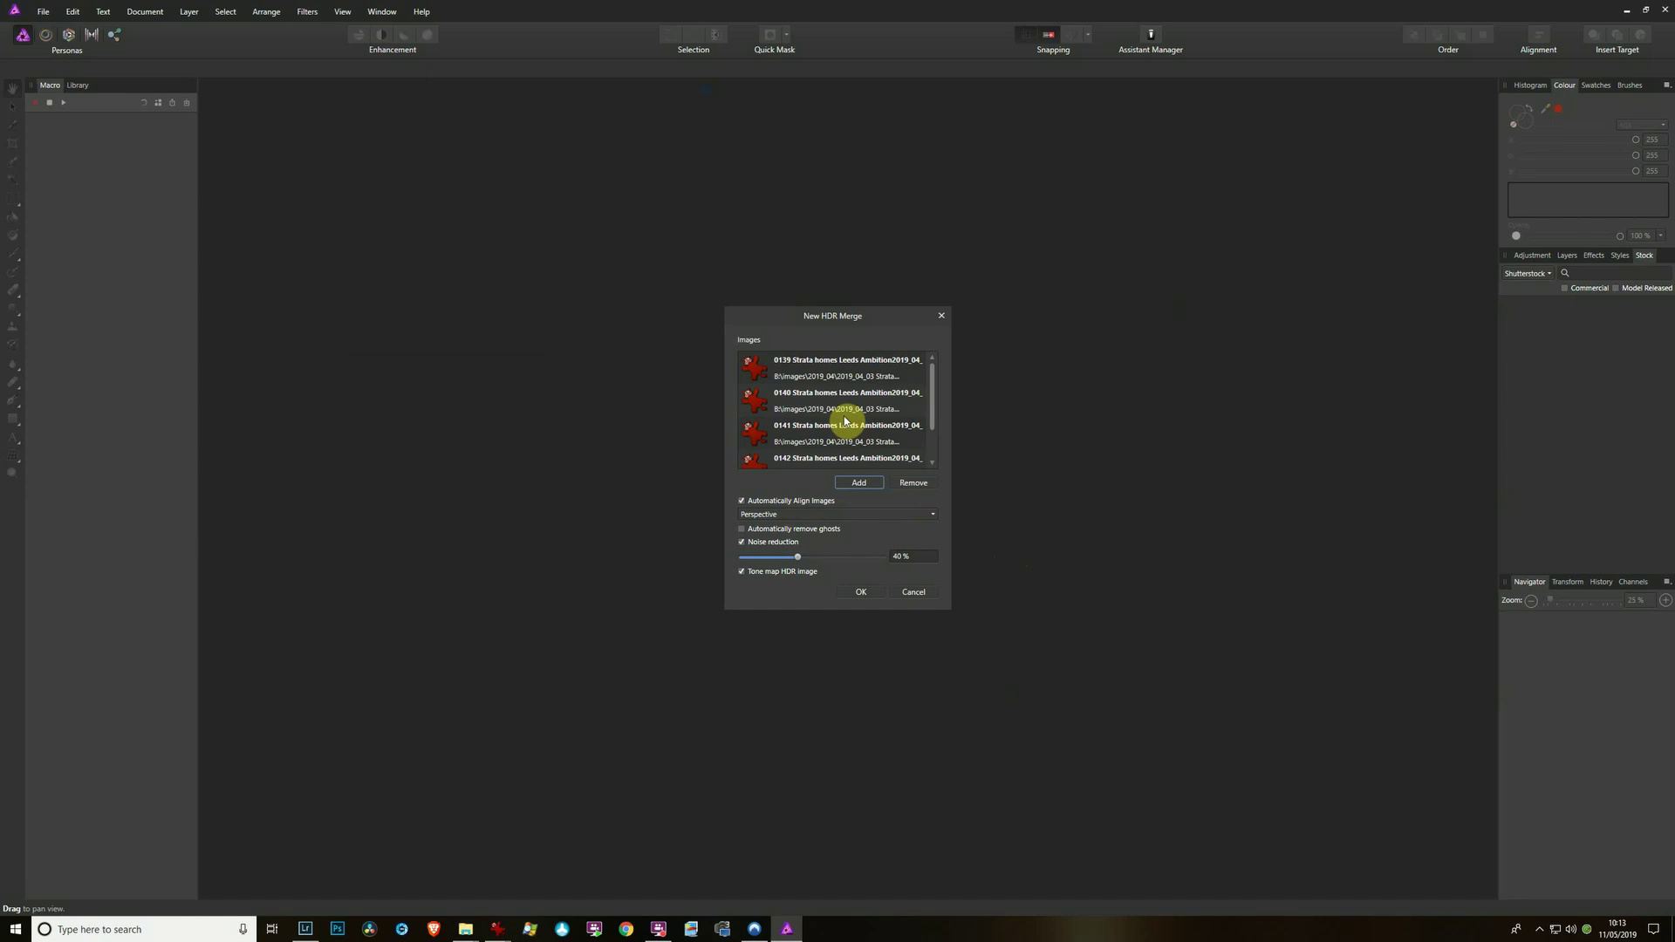
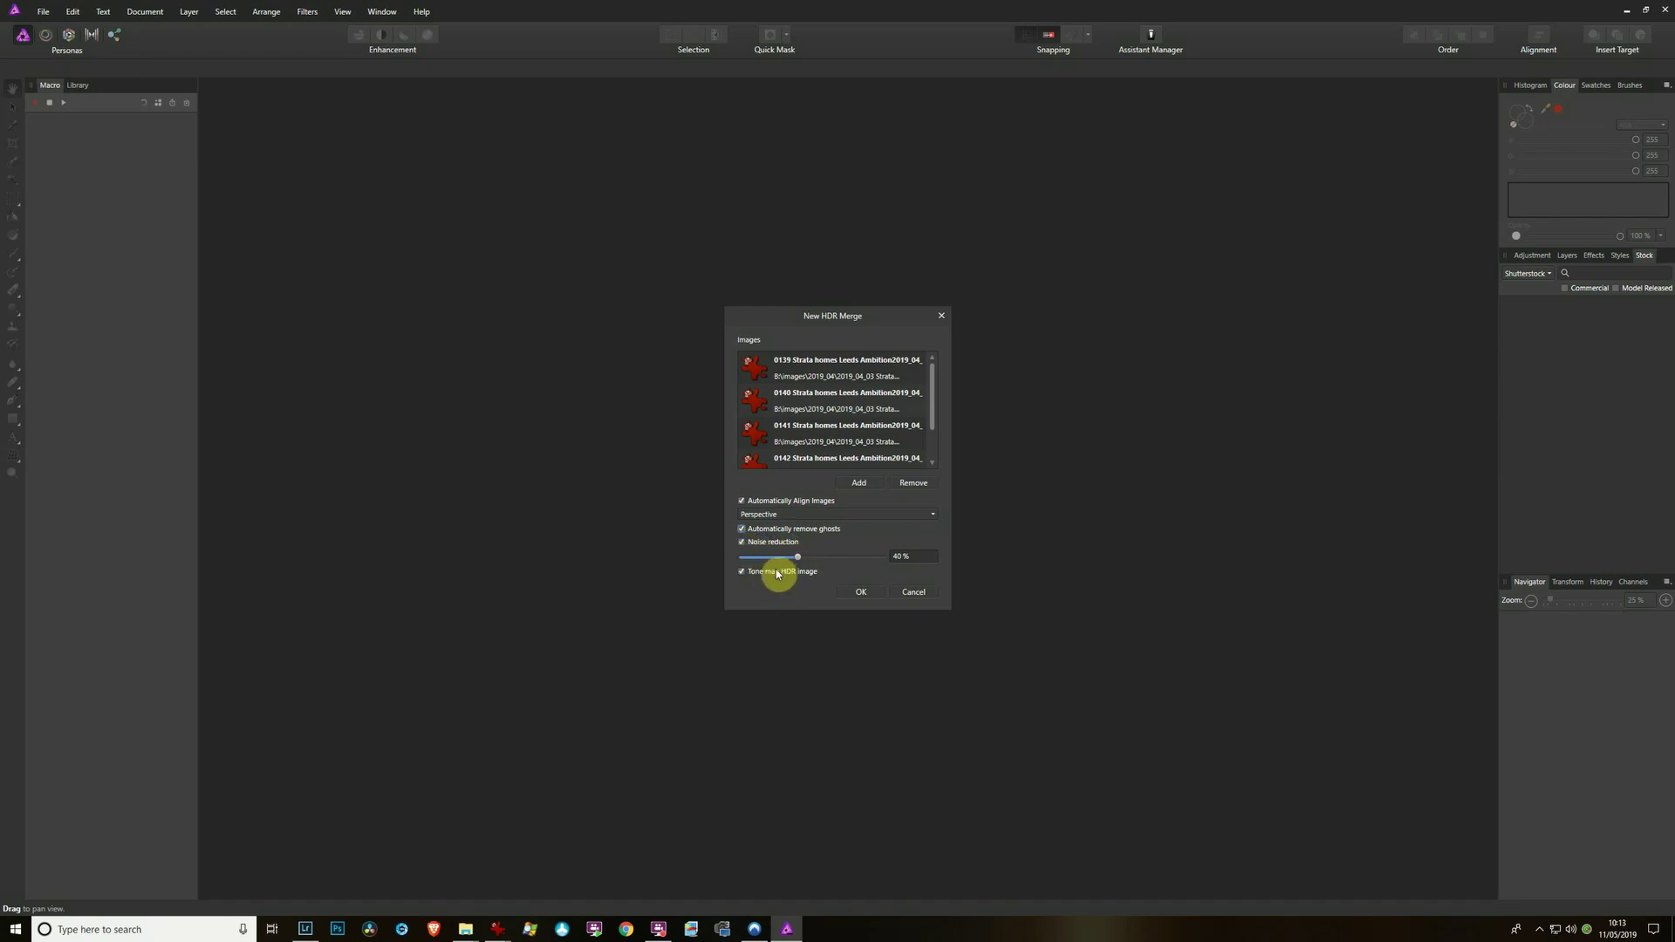
Run the HDR merge with perspective alignment, automatic ghost removal, 40% noise reduction and tone mapping.
left_click(862, 592)
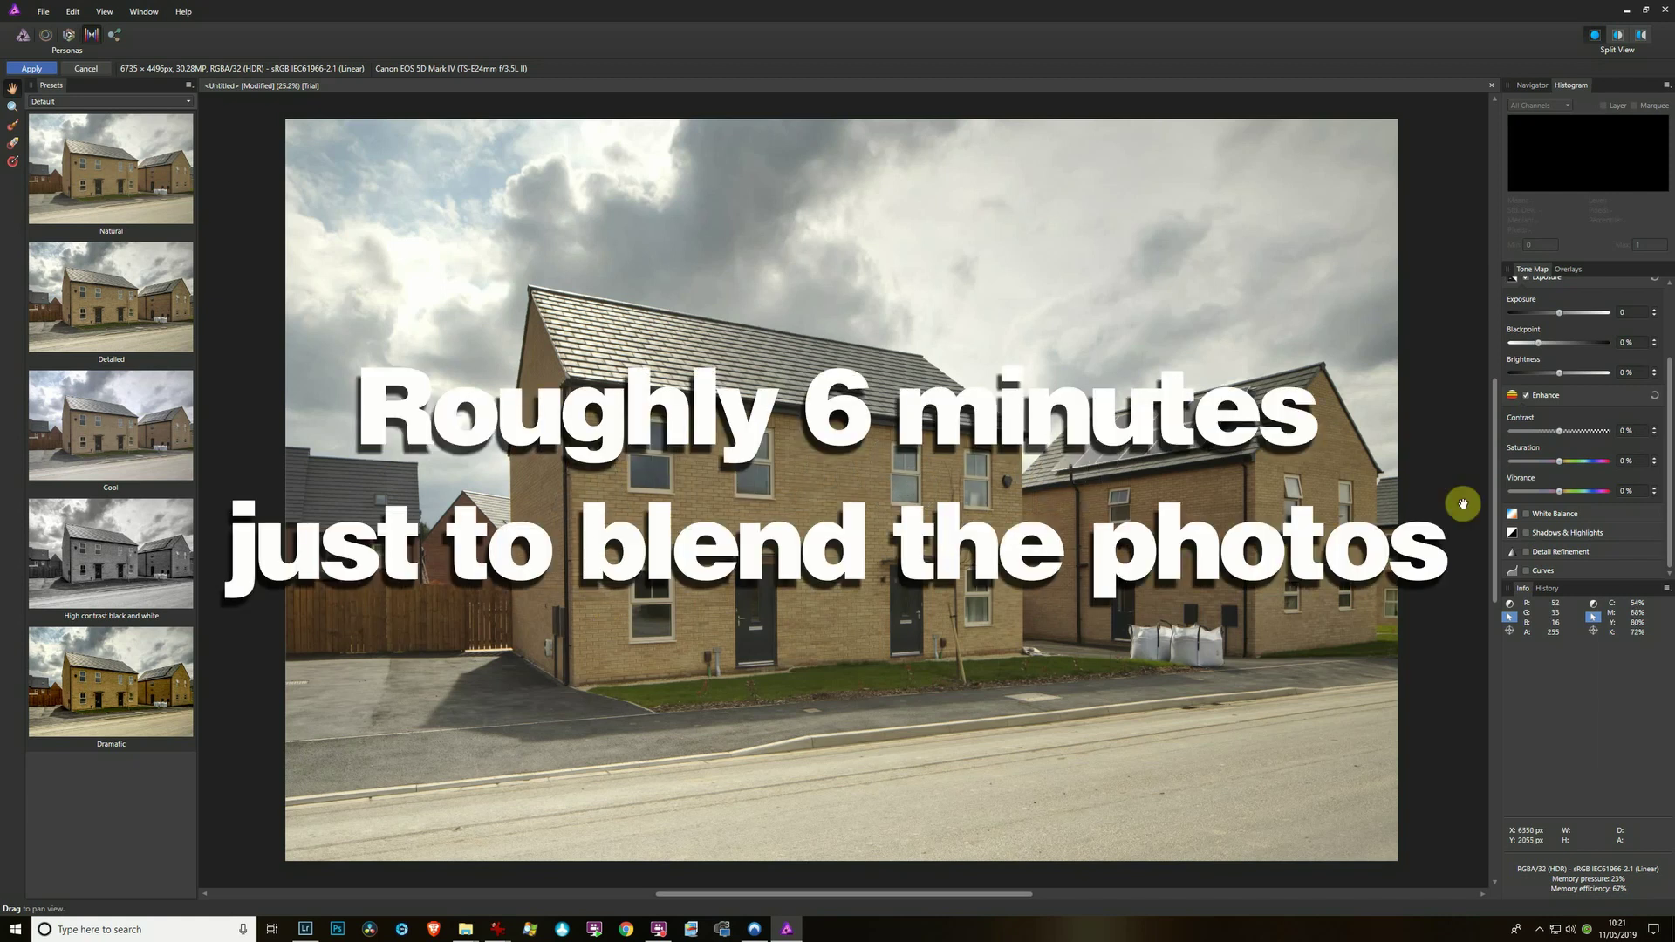
scroll(1567, 471, "up", 3)
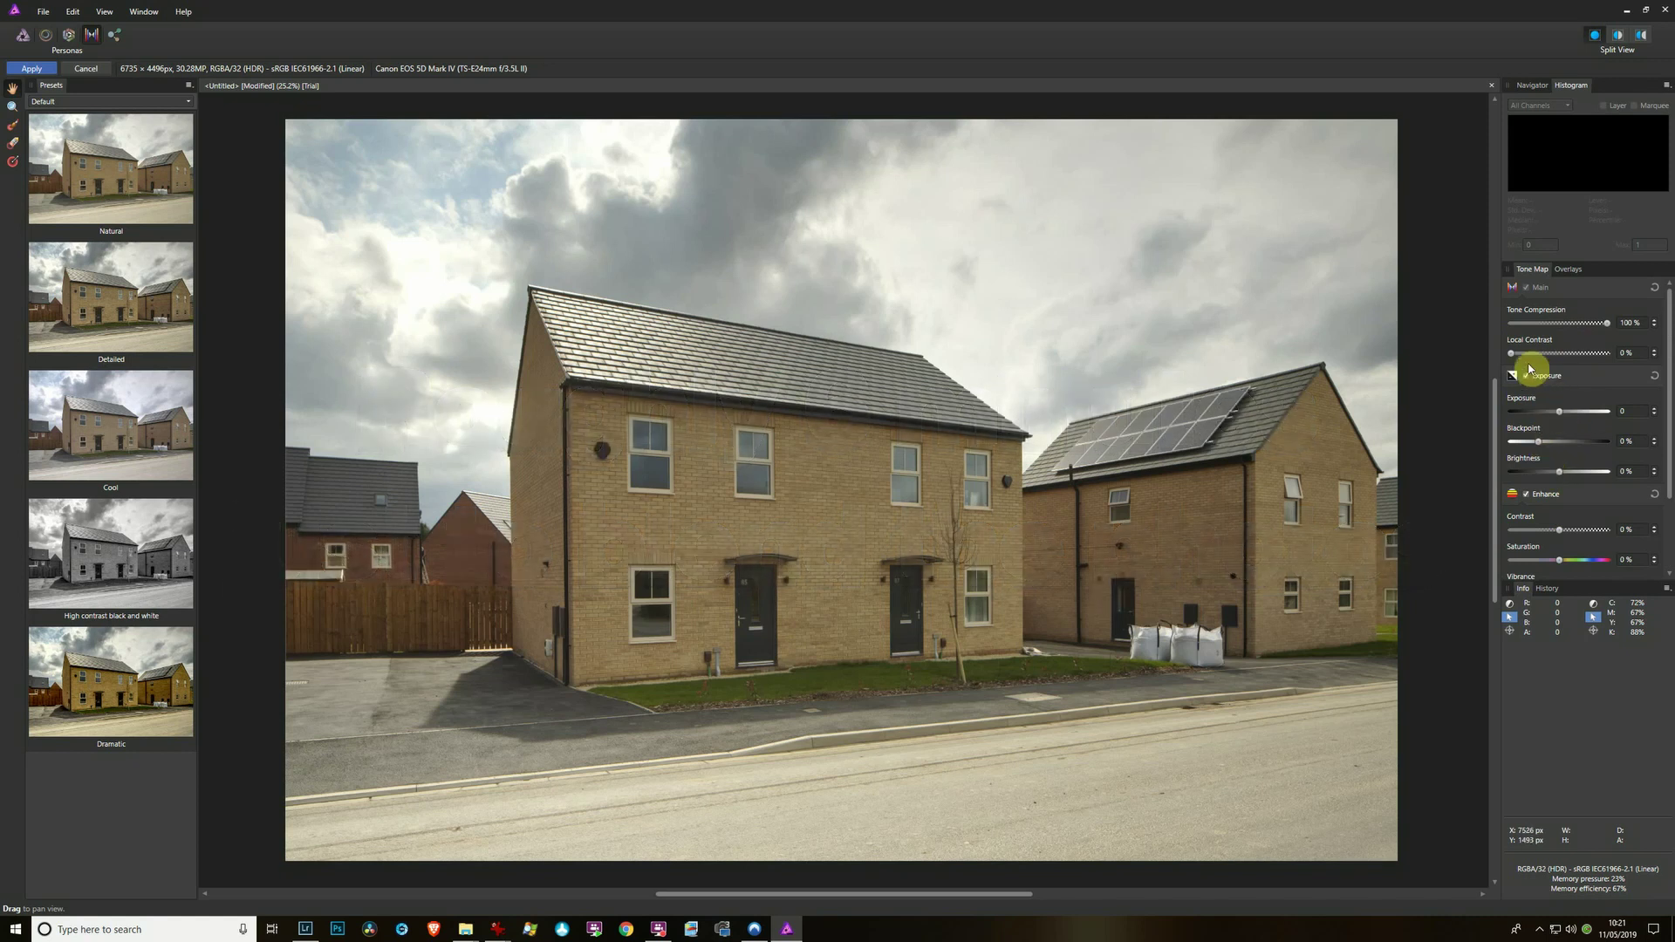
Set the tone map's local contrast to 31% and its brightness to -16%.
left_click_drag(1512, 353, 1539, 354)
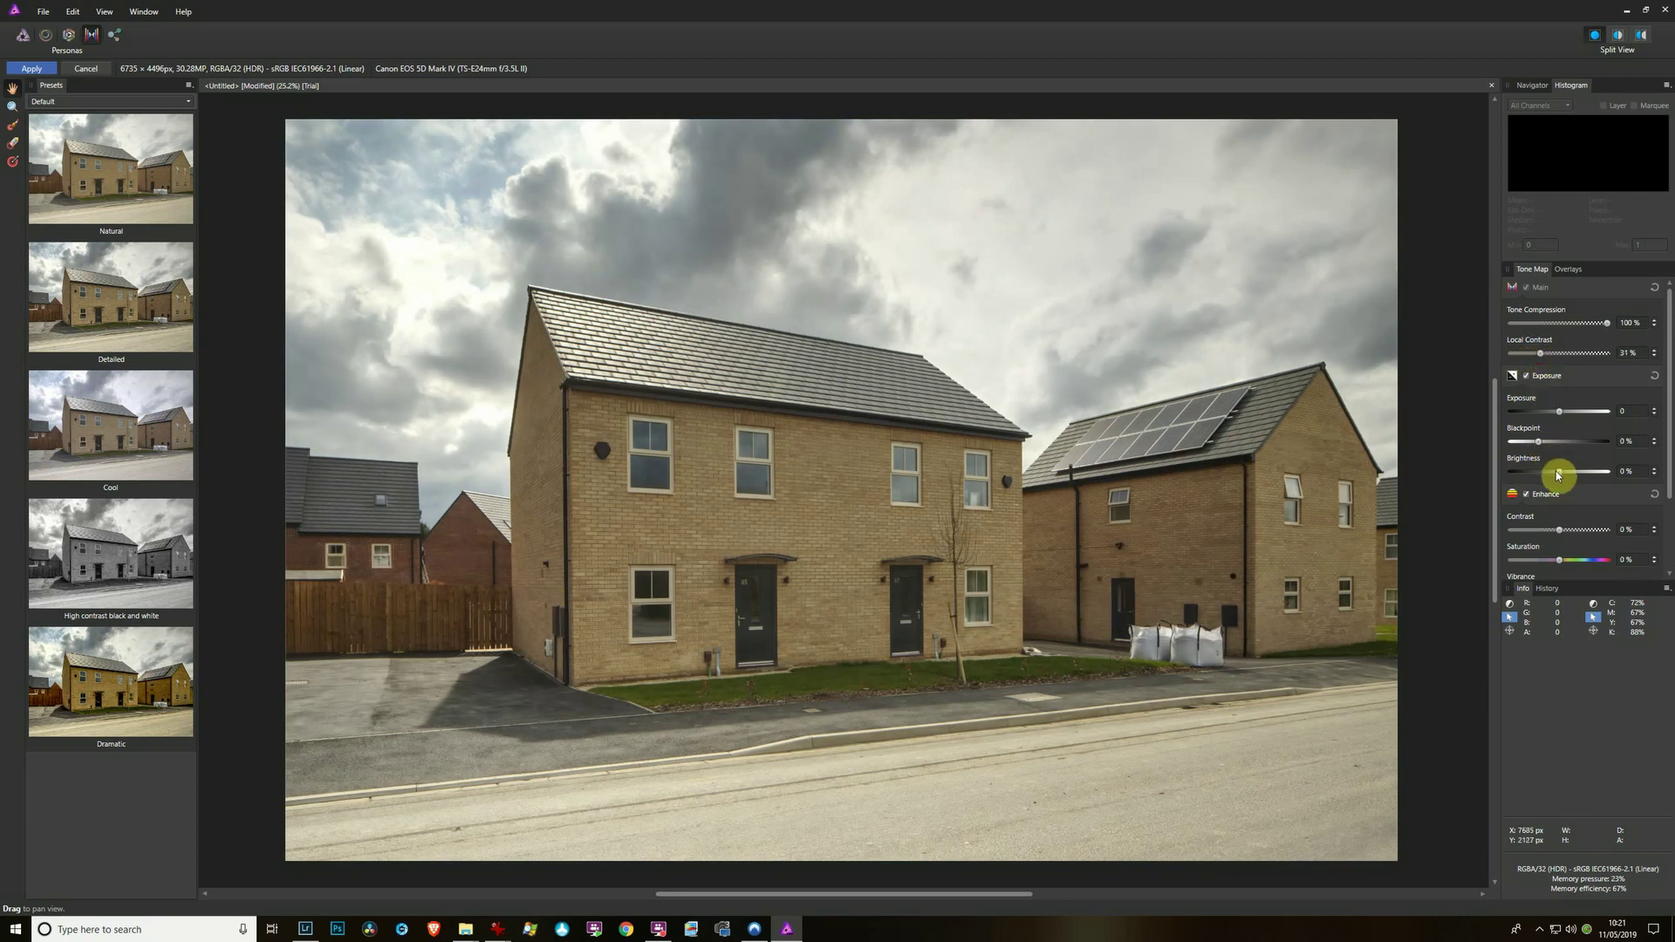
left_click_drag(1558, 473, 1530, 476)
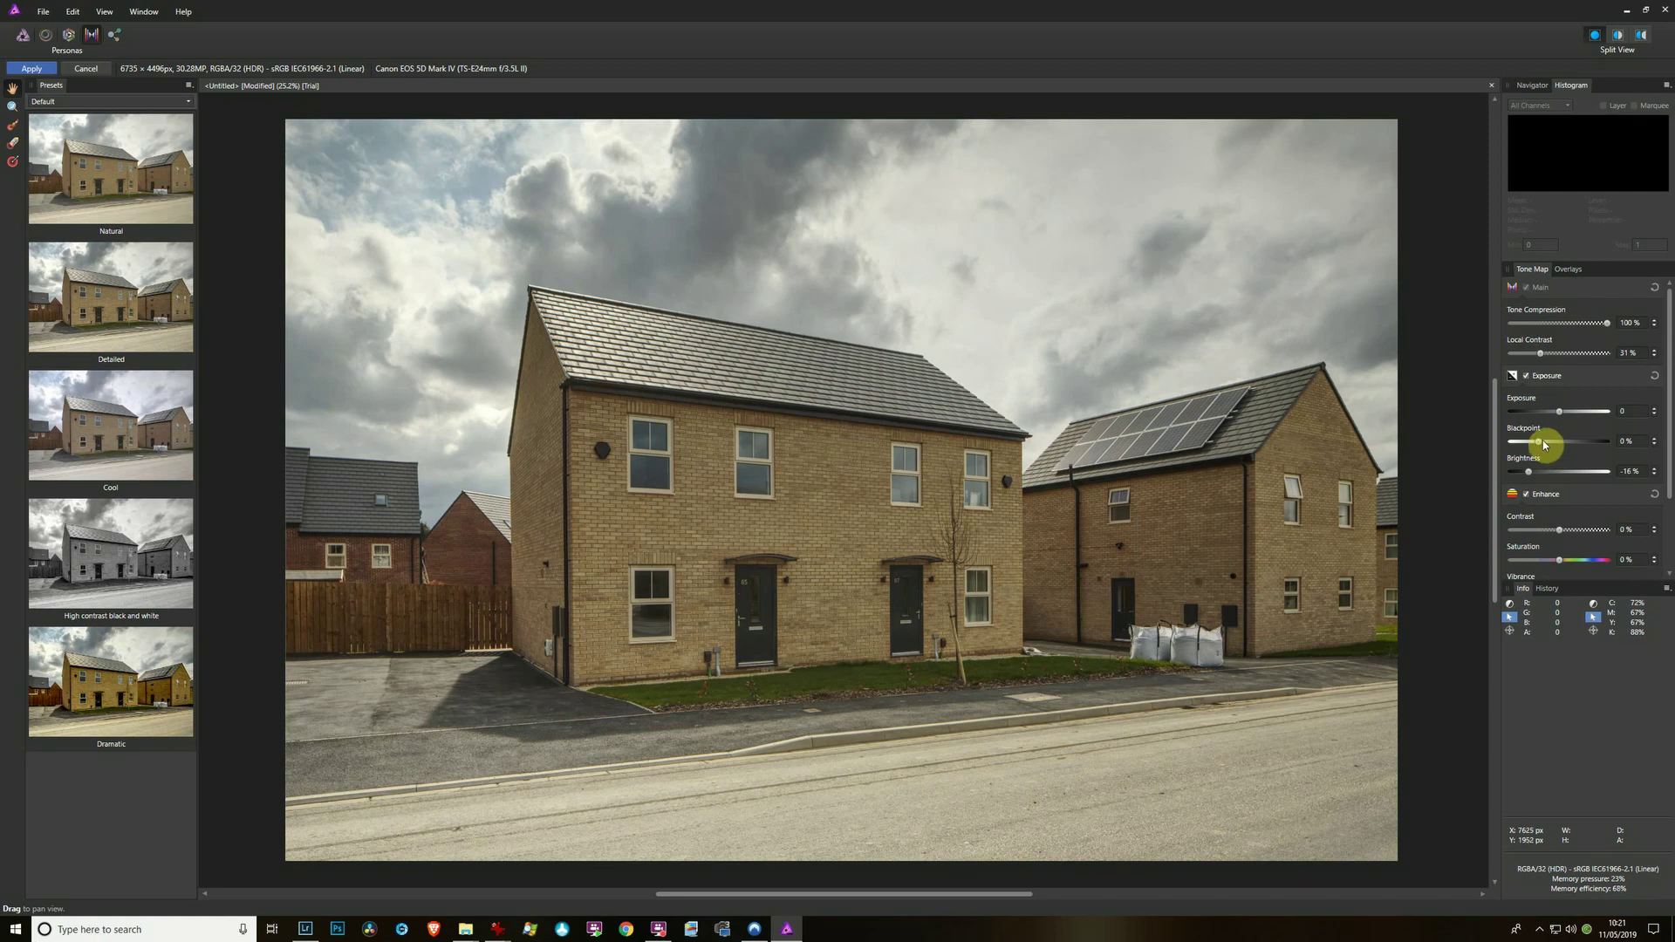
Enable the Shadows & Highlights adjustment and set highlights to -31% and shadows to 20%.
scroll(1540, 428, "down", 2)
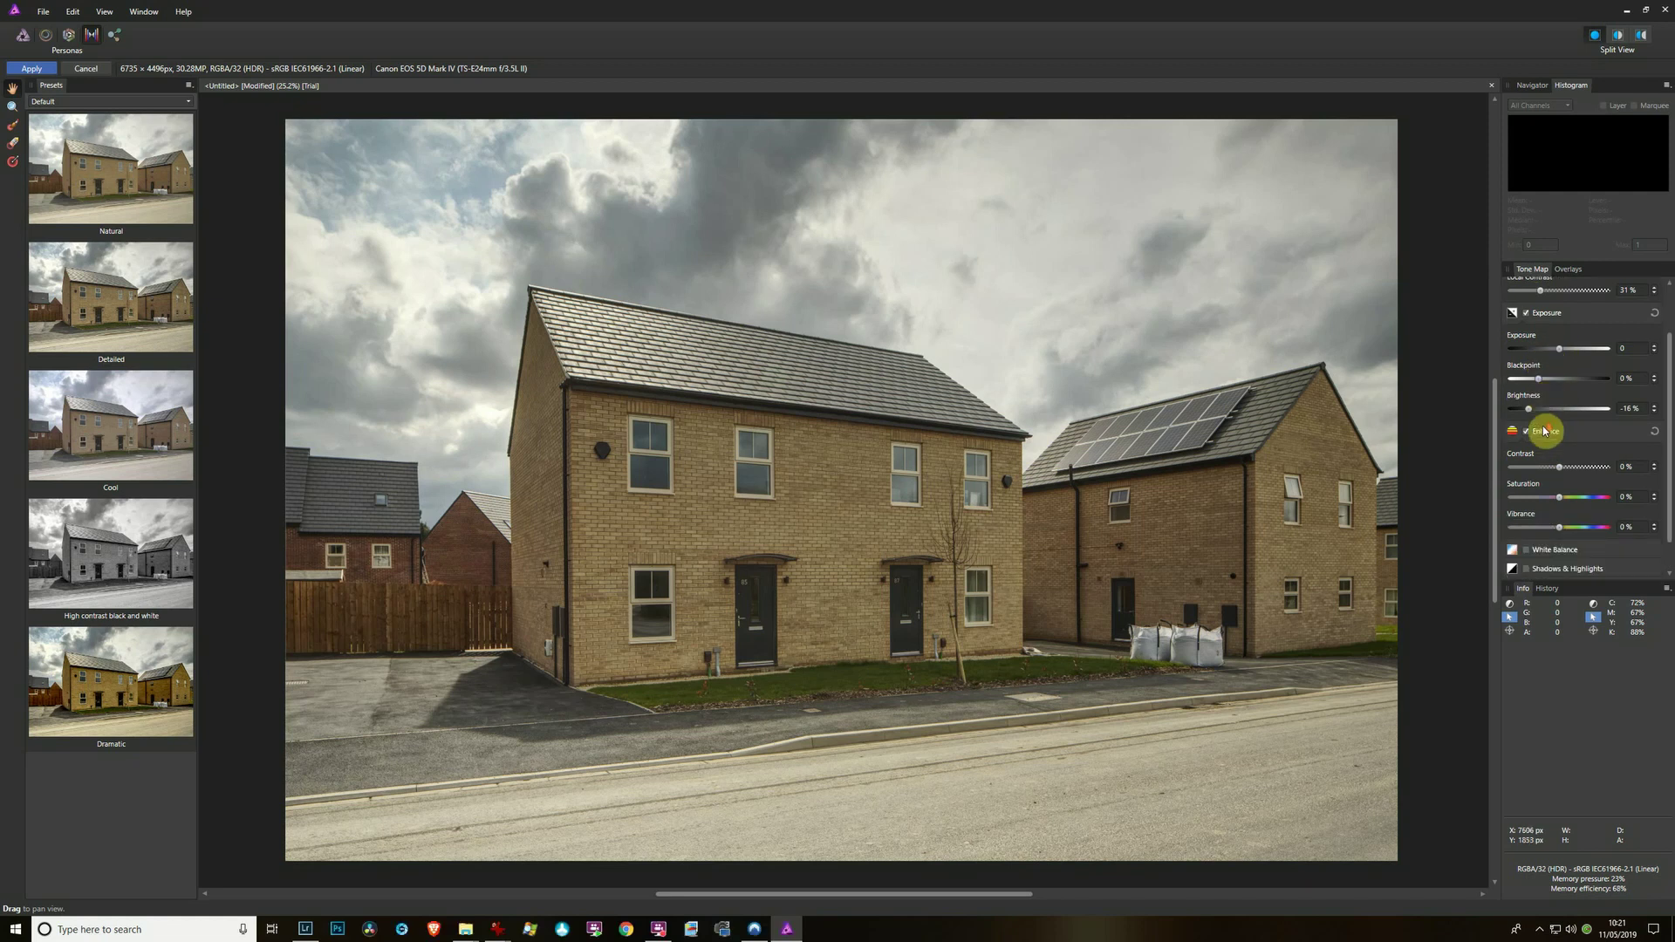
scroll(1544, 431, "down", 1)
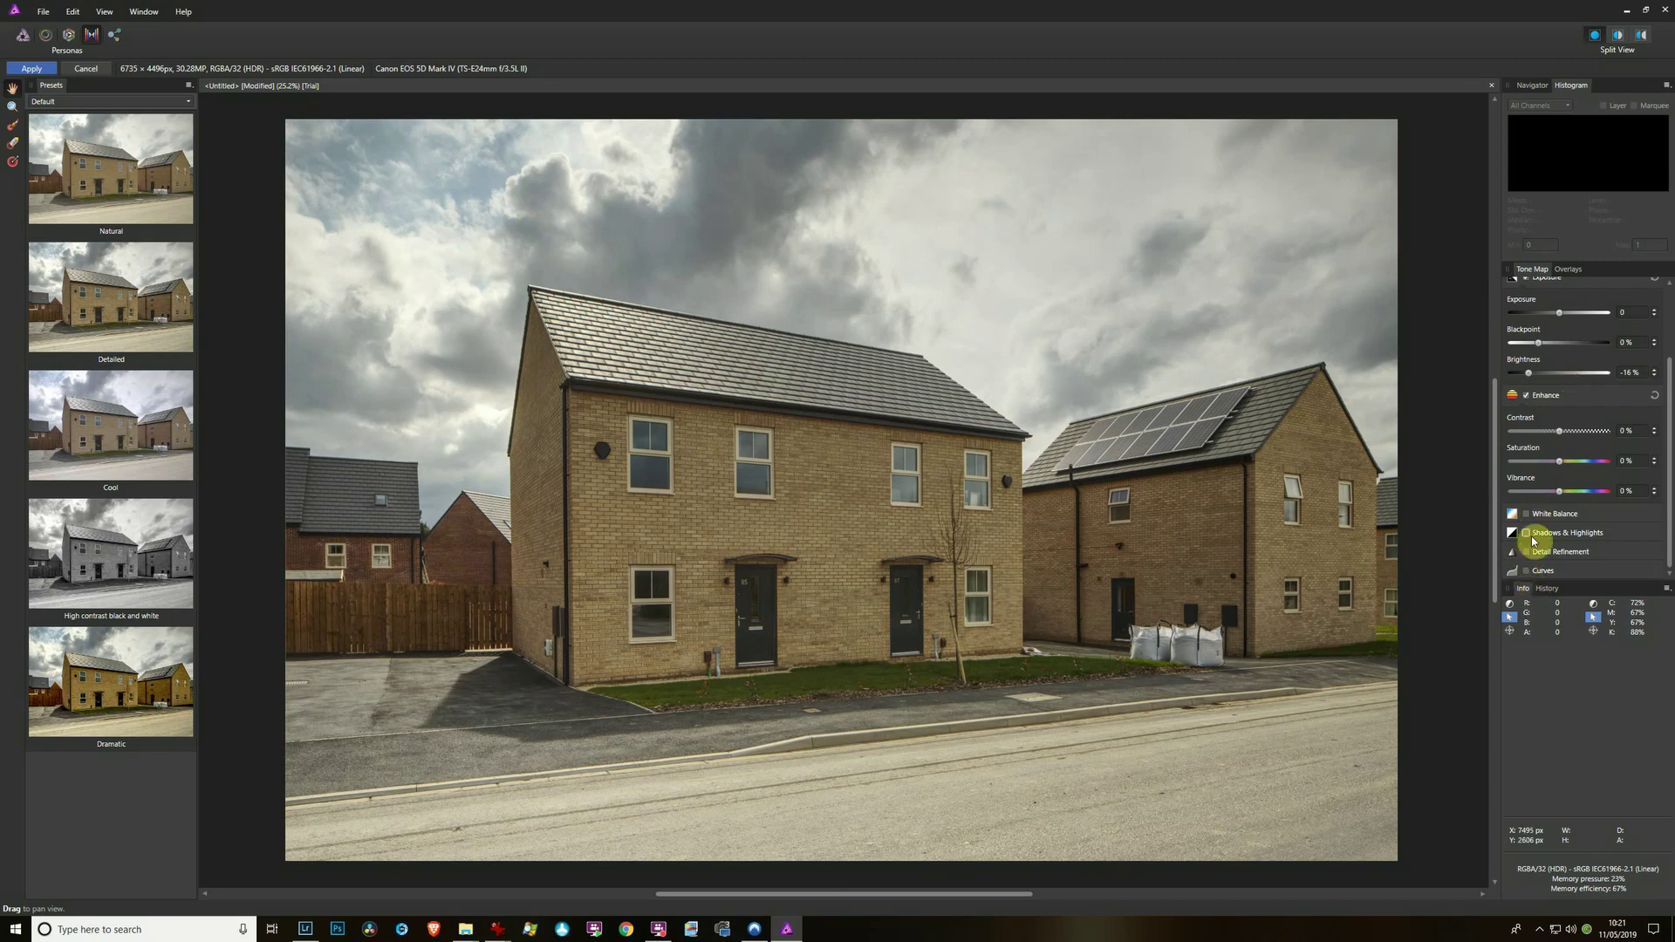
left_click(1525, 533)
scroll(1548, 559, "down", 2)
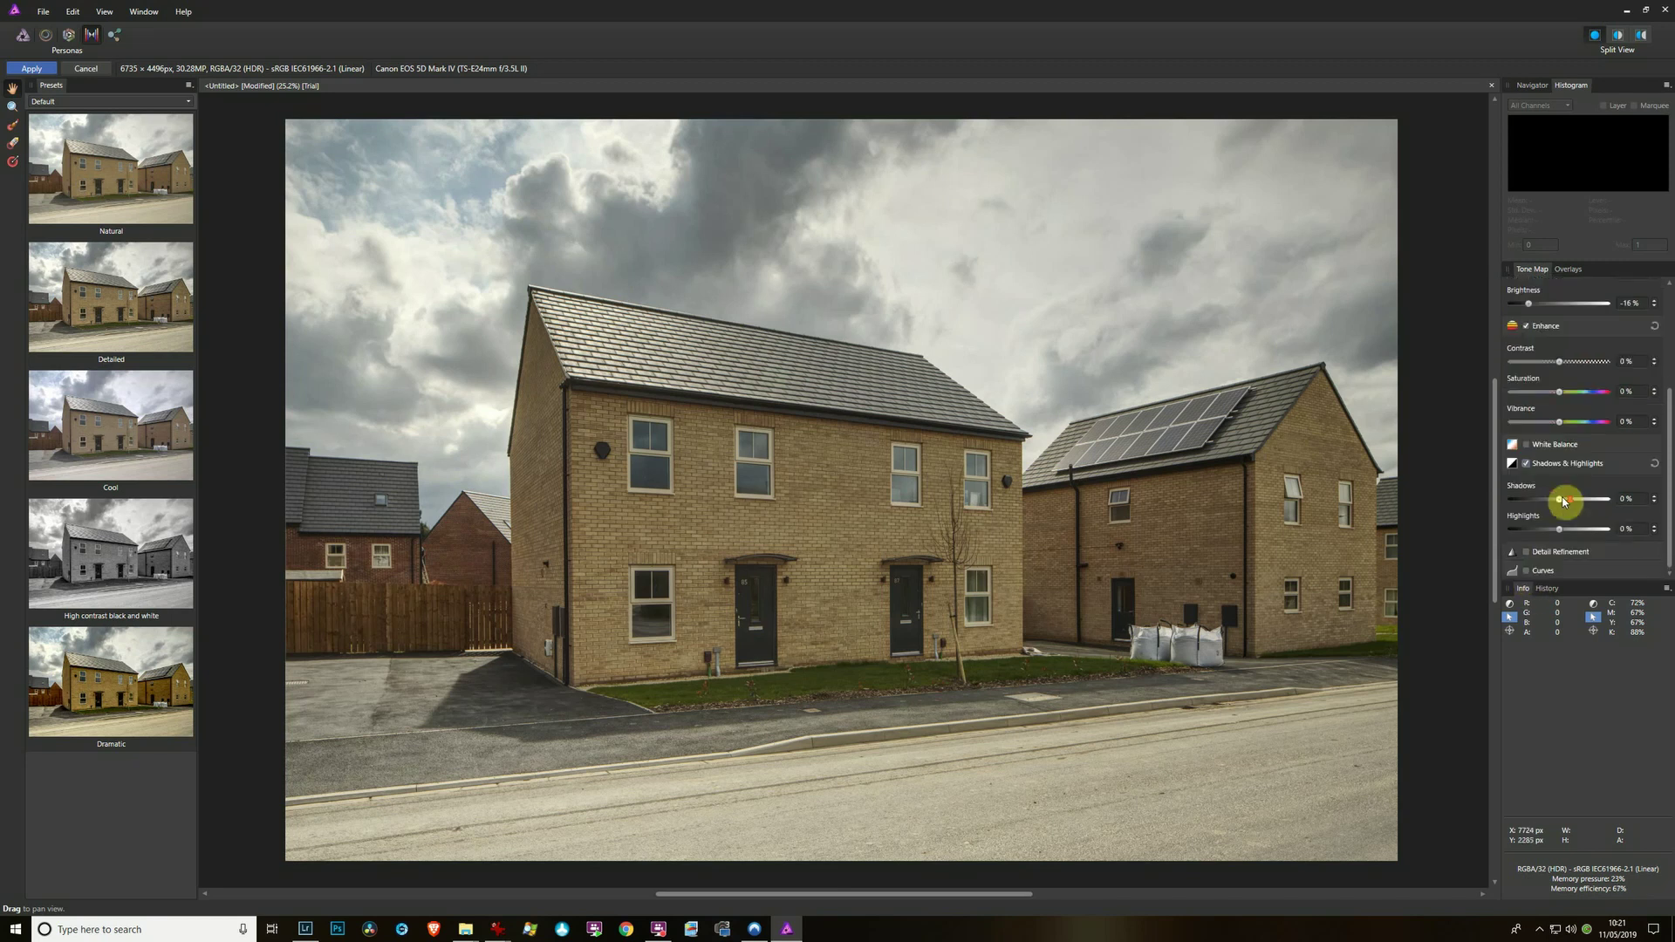
left_click_drag(1558, 529, 1661, 489)
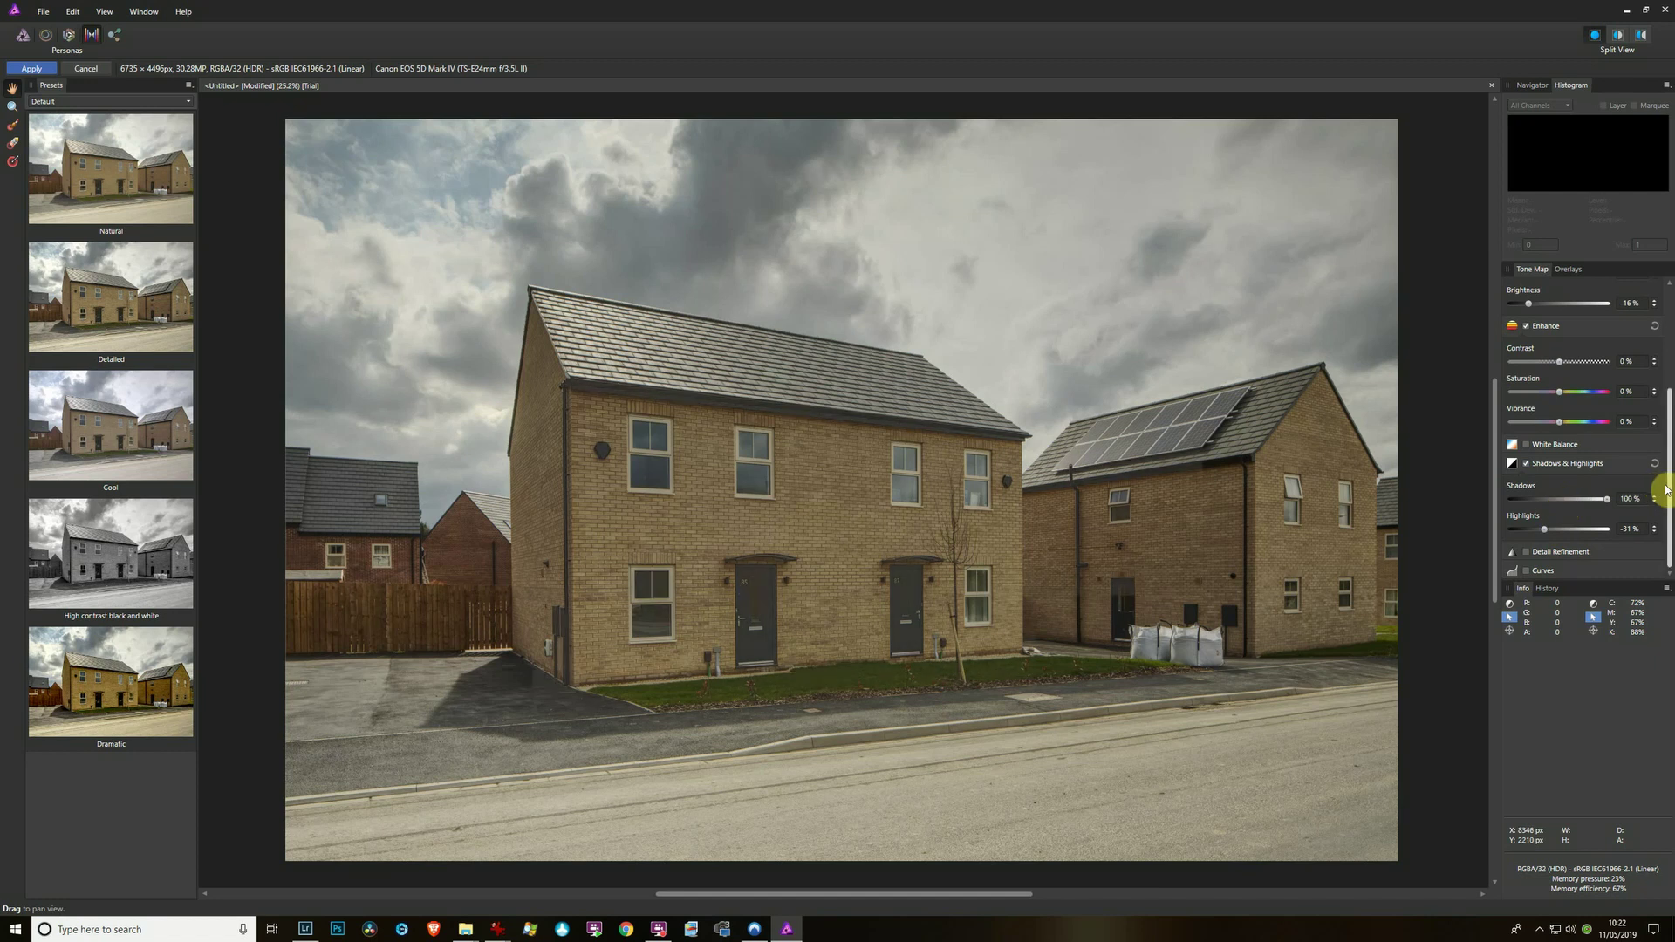
left_click_drag(1541, 498, 1570, 506)
Enable the Curves adjustment, raise the master curve's upper tones slightly and anchor its lower tones with a second point.
left_click(1527, 571)
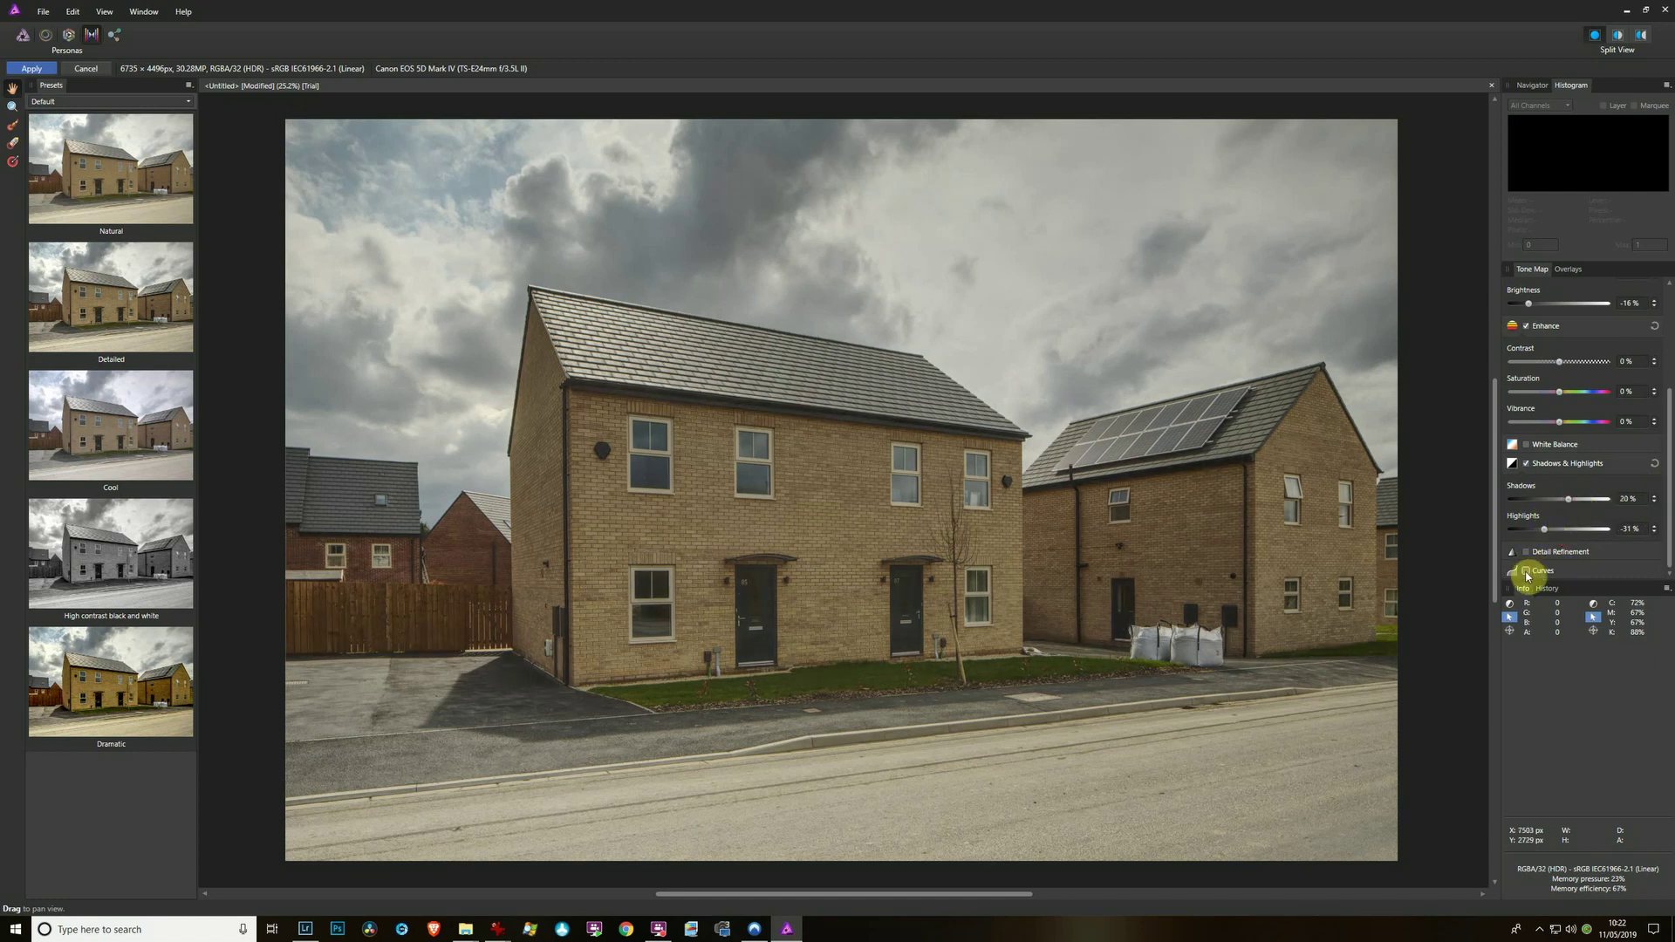
scroll(1570, 553, "down", 3)
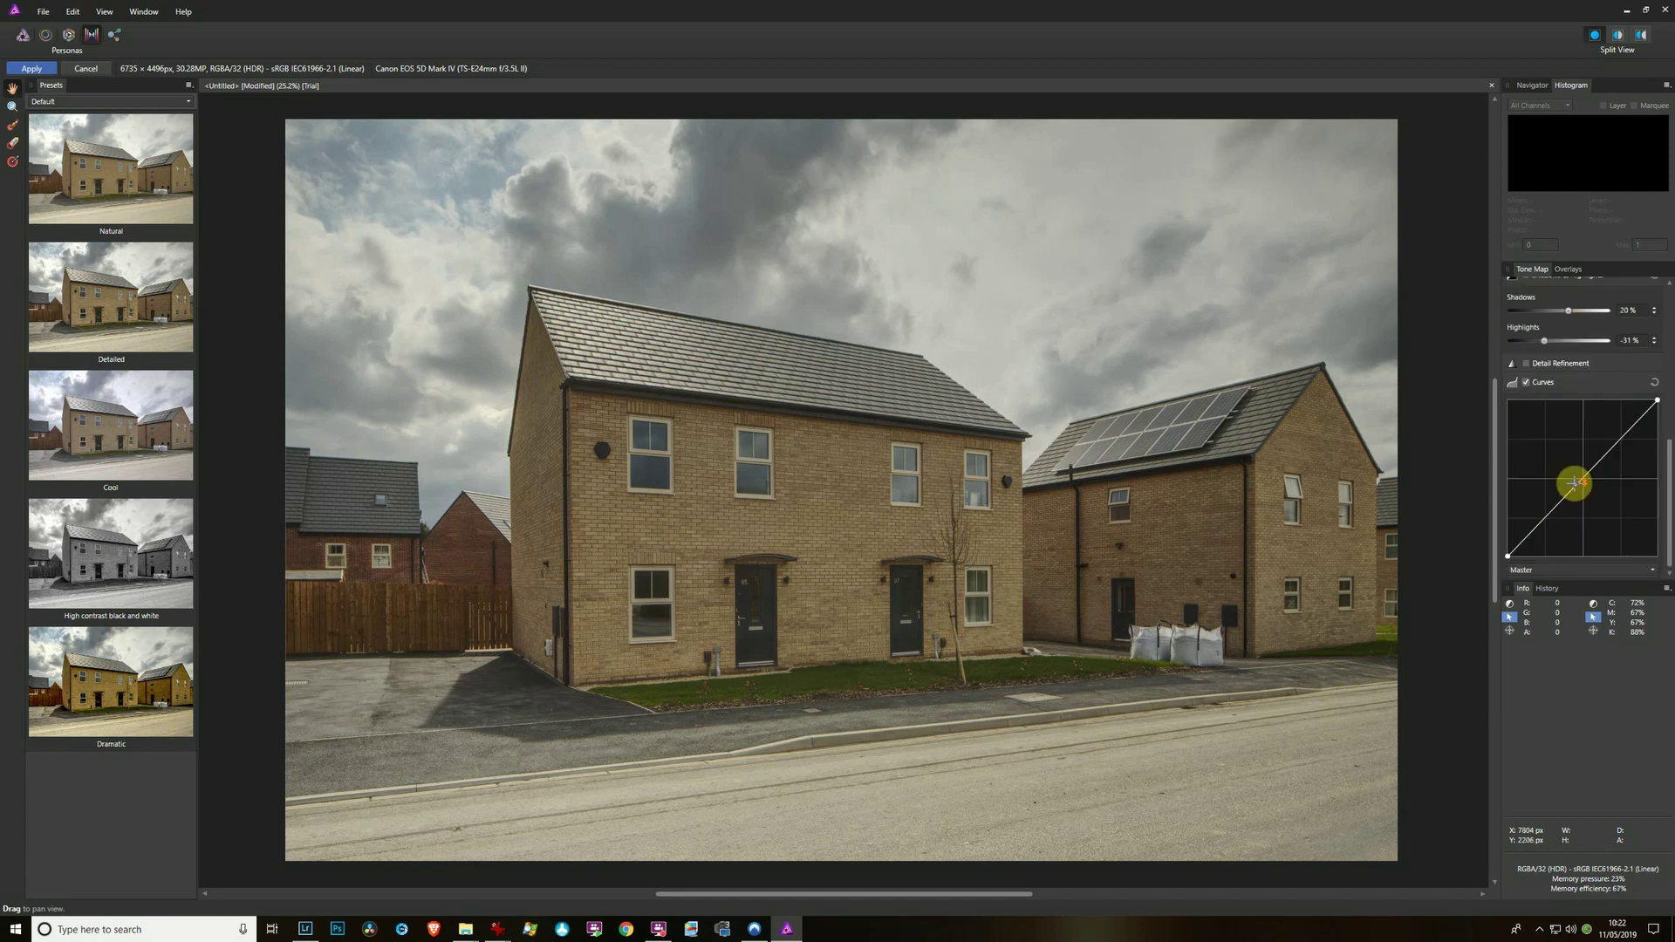
left_click_drag(1604, 448, 1604, 442)
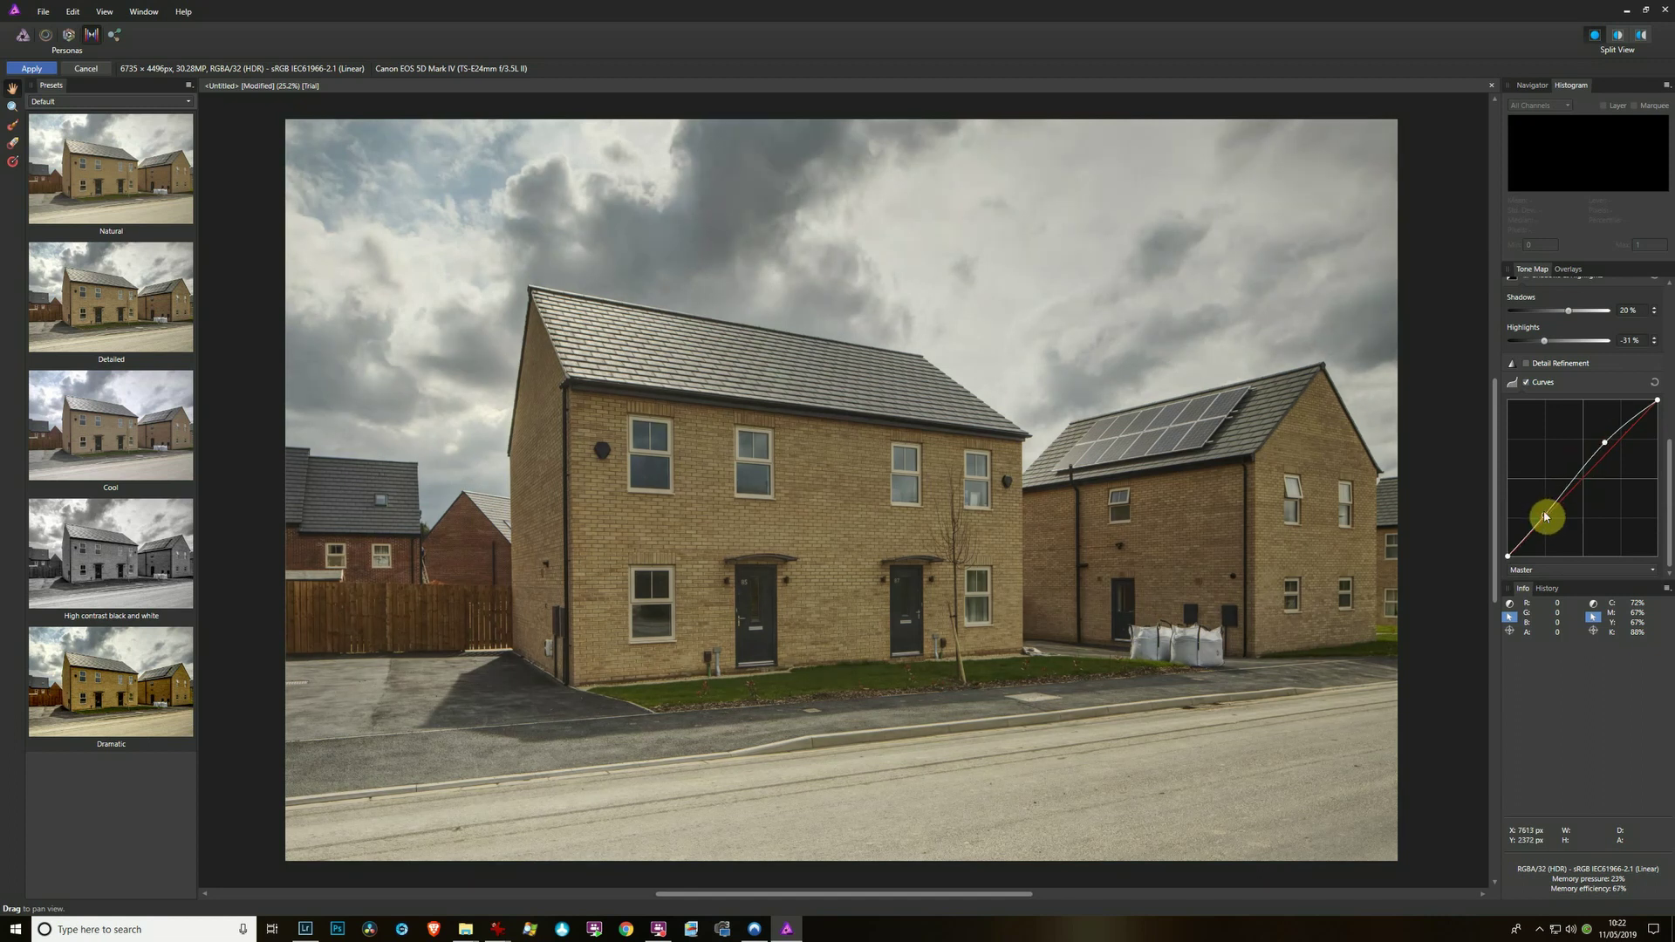
left_click(1543, 516)
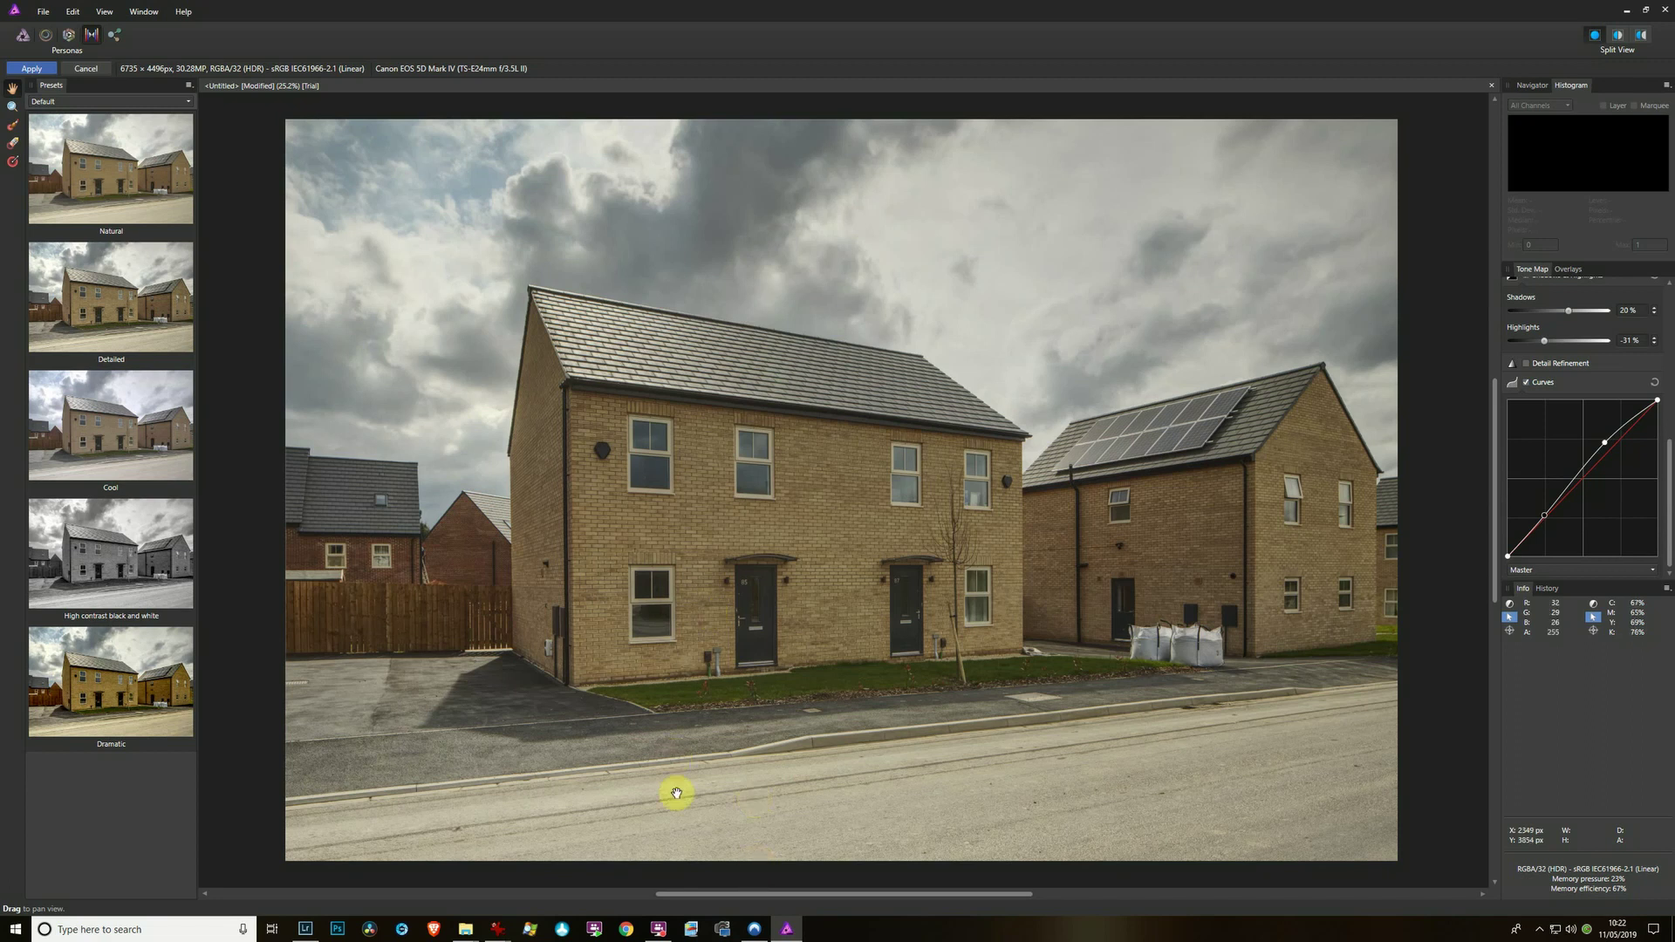
Switch to File Explorer, examine the 0144 and 0169 EXR files in the PhotomatixResults01 folder, and return to Affinity Photo.
mouse_move(468, 931)
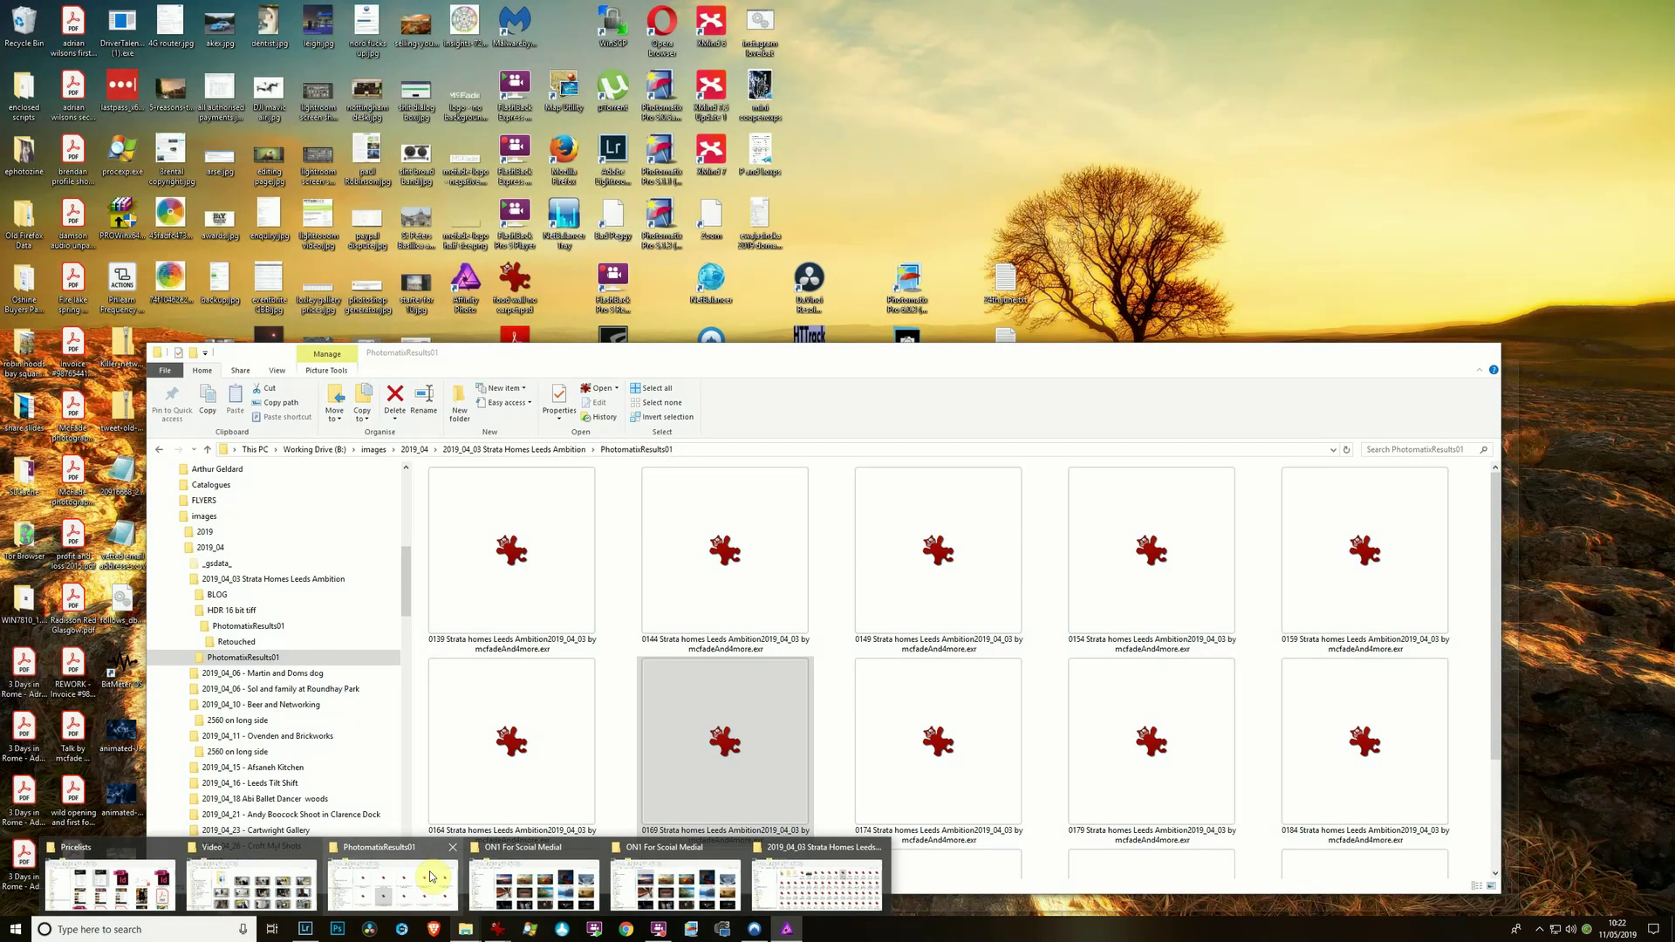
left_click(430, 877)
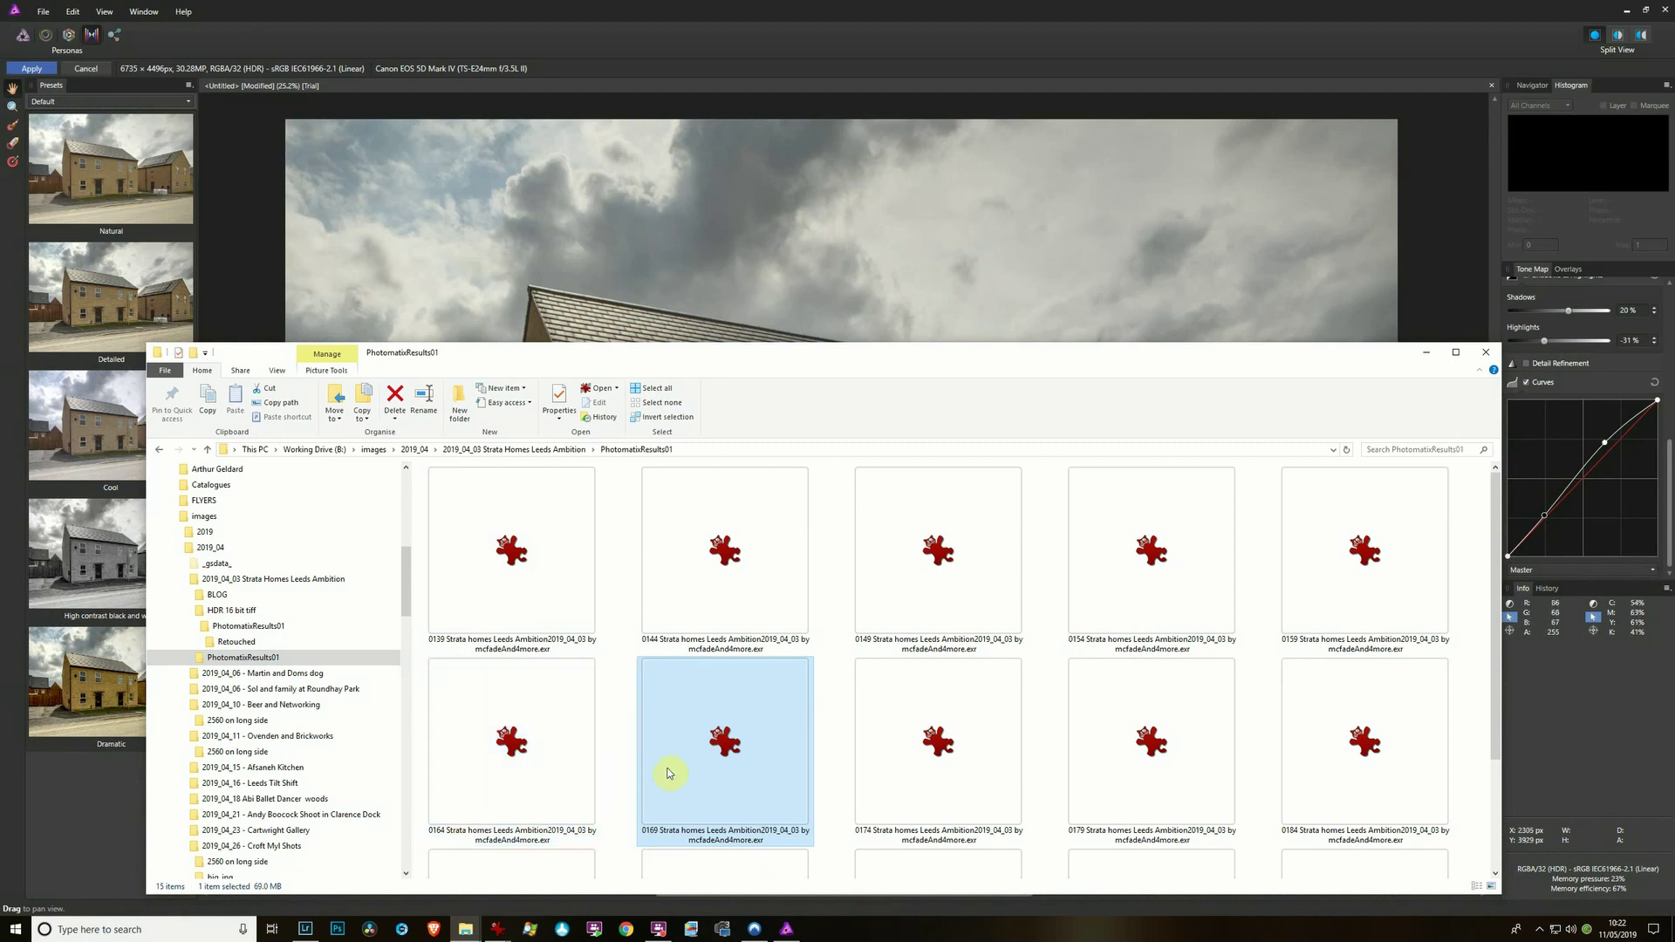
left_click(719, 595)
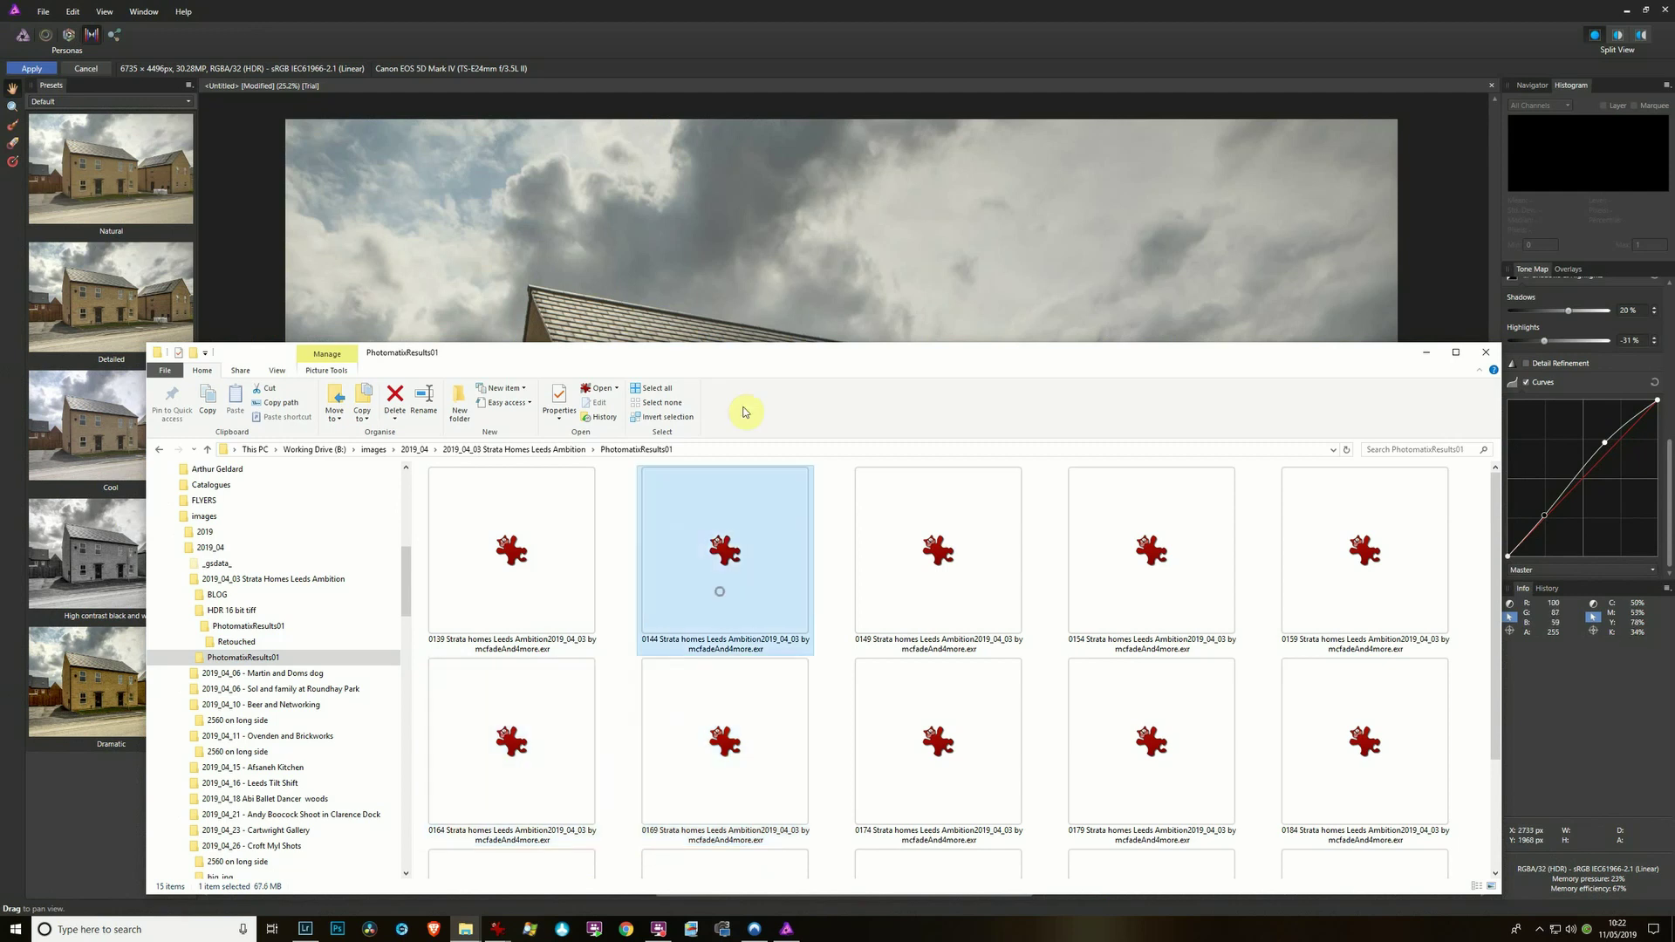
left_click_drag(748, 376, 747, 224)
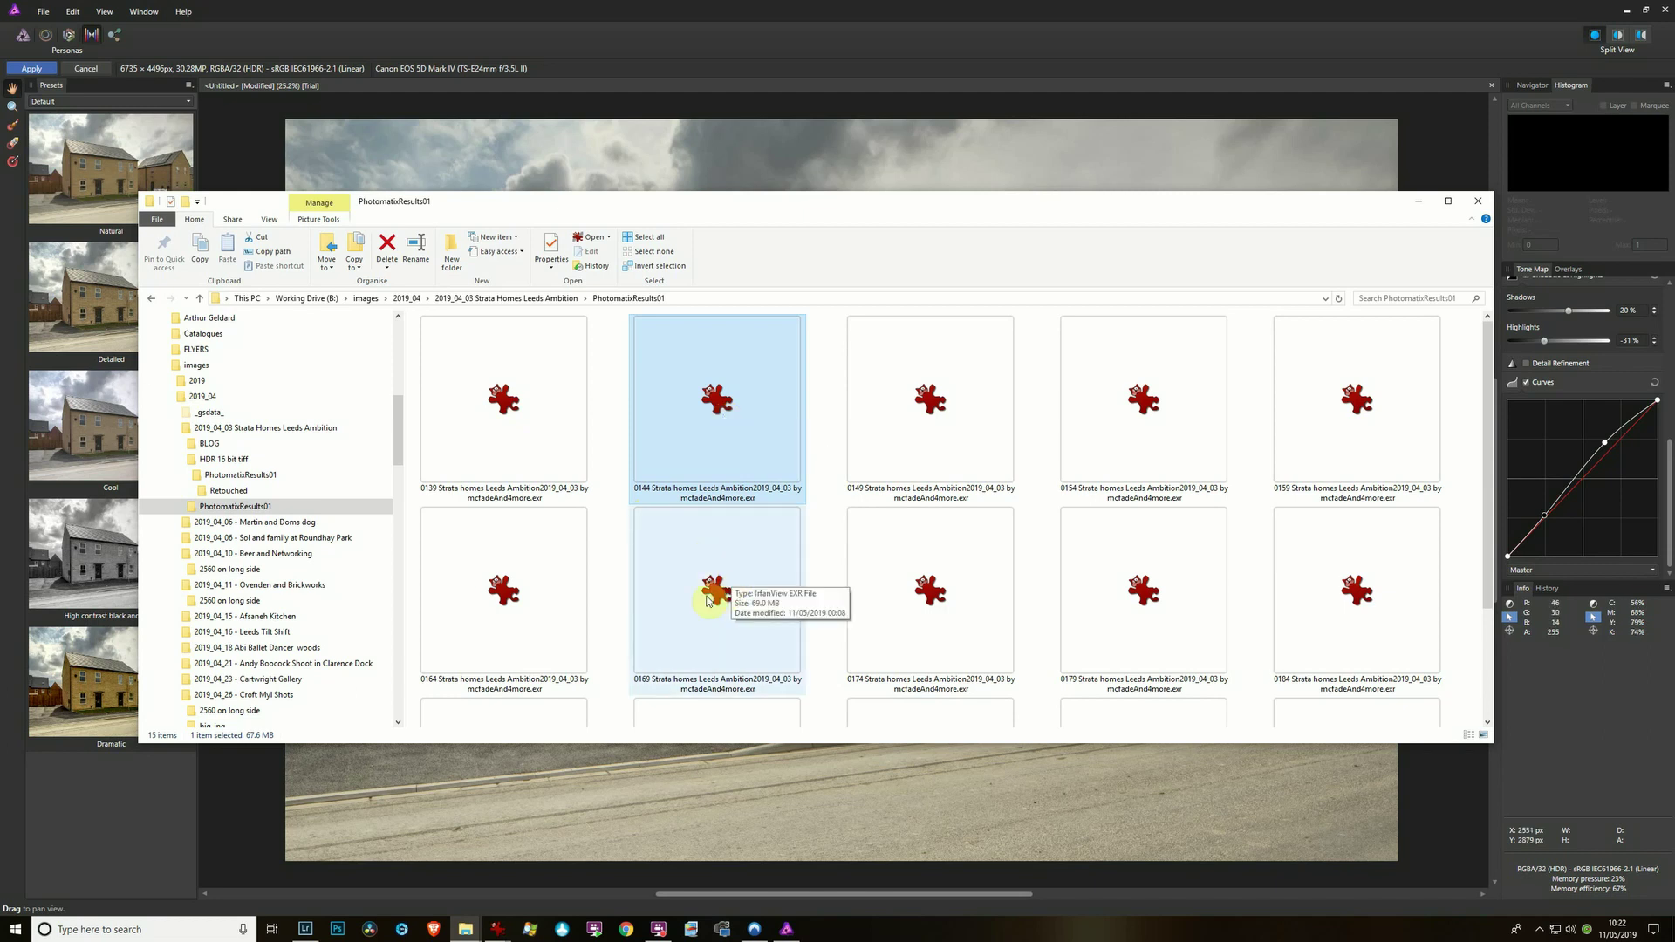
left_click(711, 586)
left_click(736, 415)
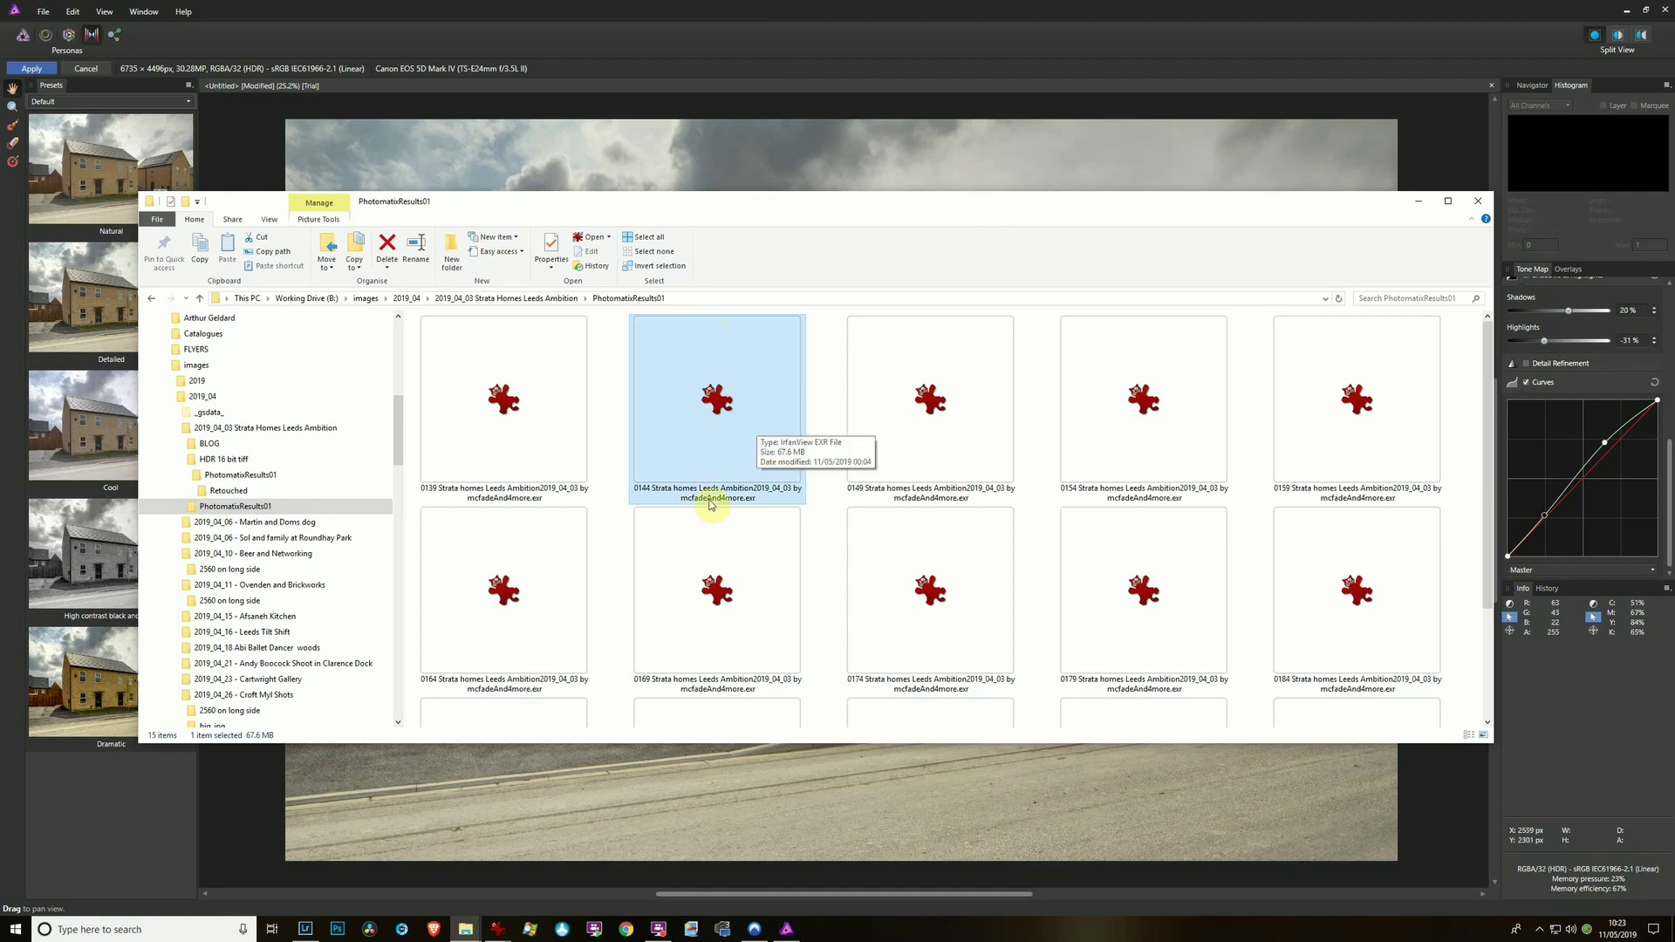
left_click(837, 34)
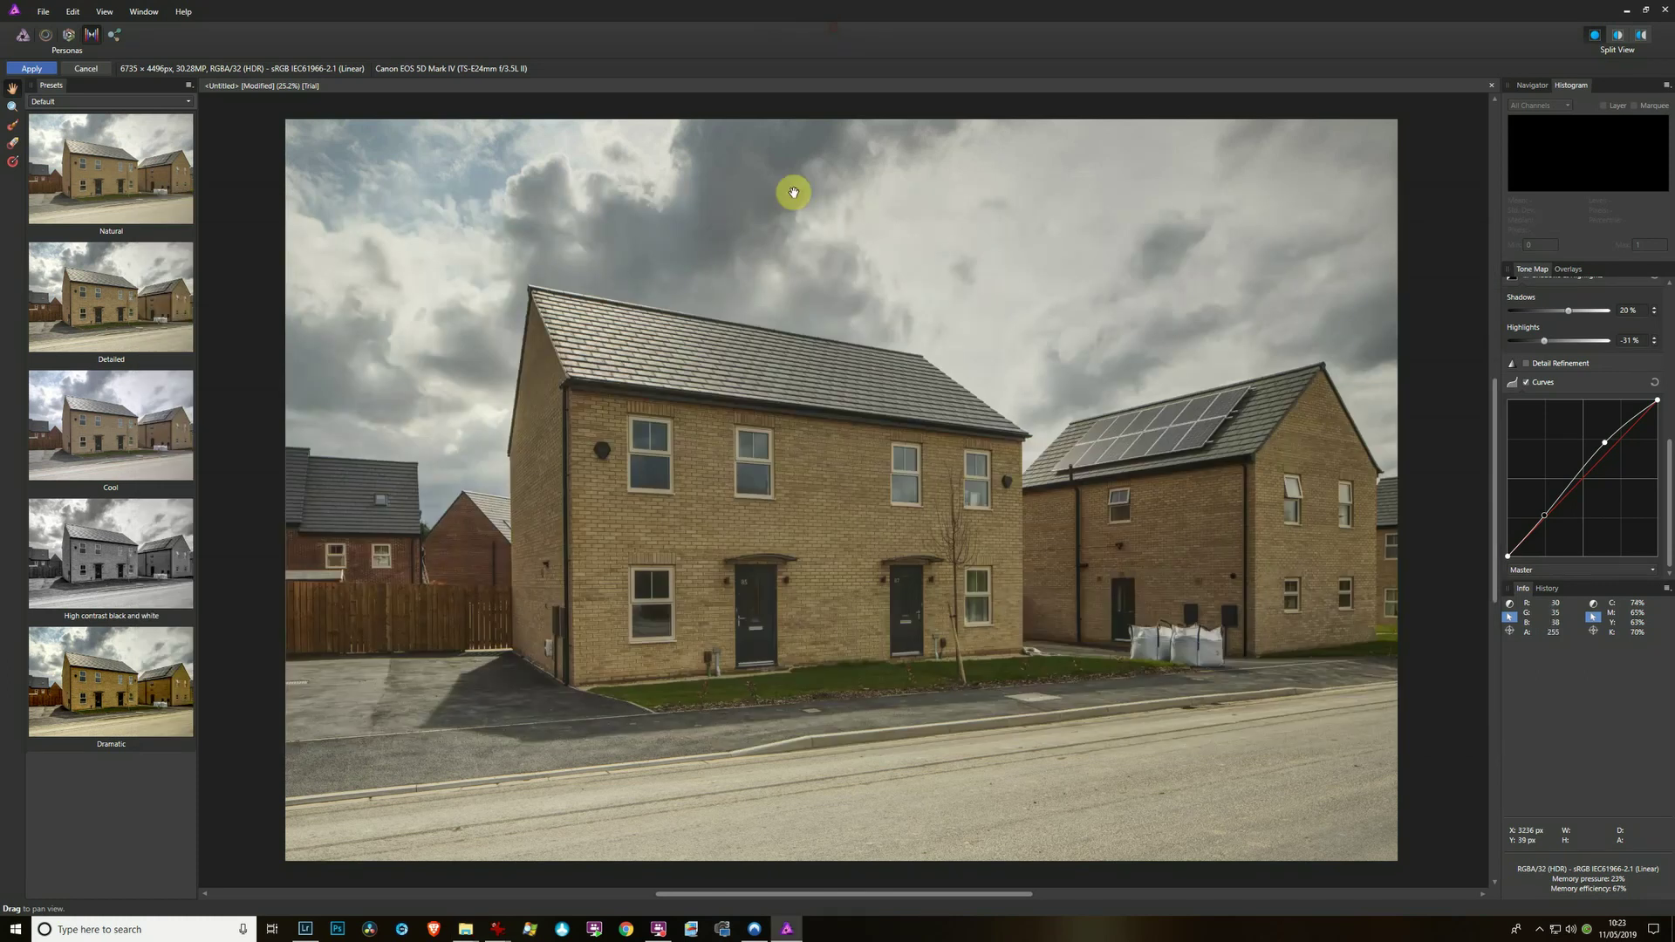